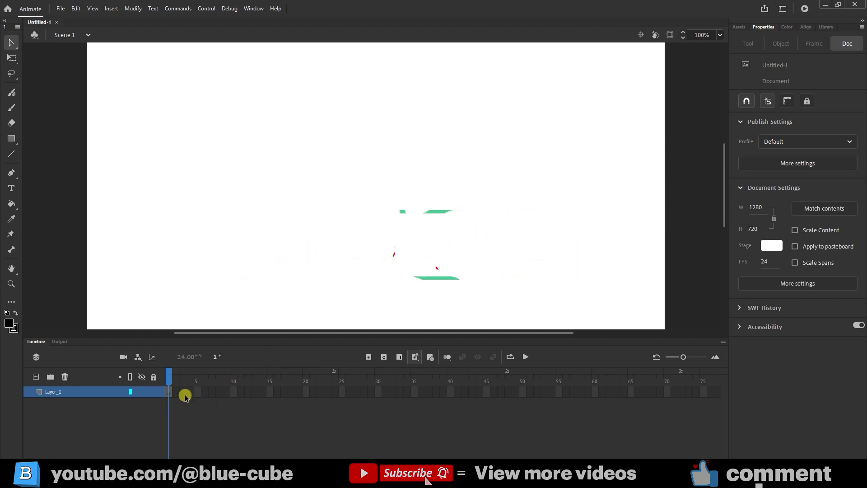
- Extend Layer_1 to 30 frames by inserting frames up to frame 30
left_click(378, 391)
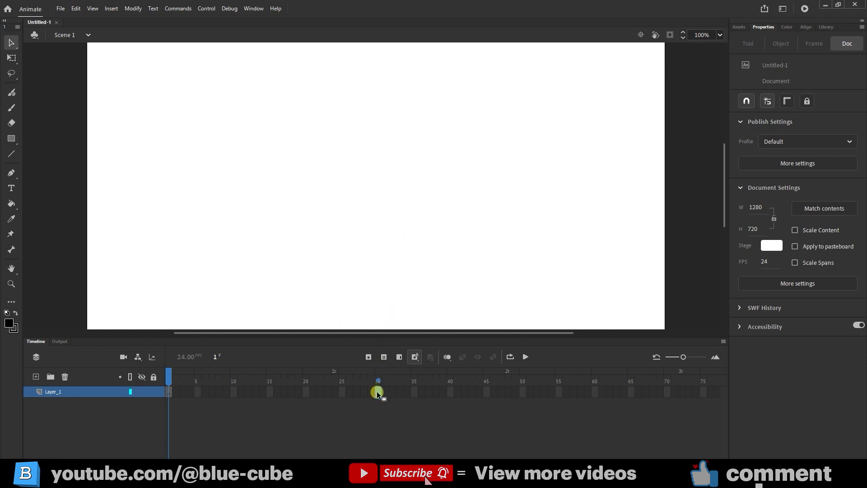
left_click(399, 358)
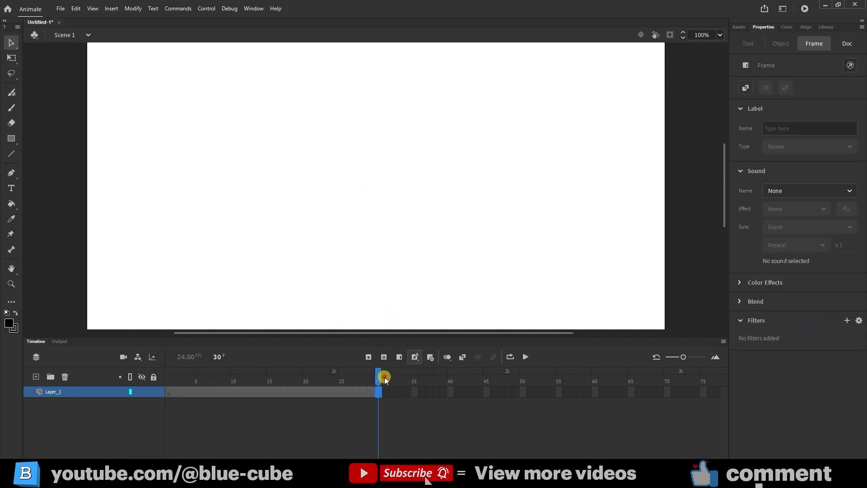
left_click_drag(378, 377, 147, 405)
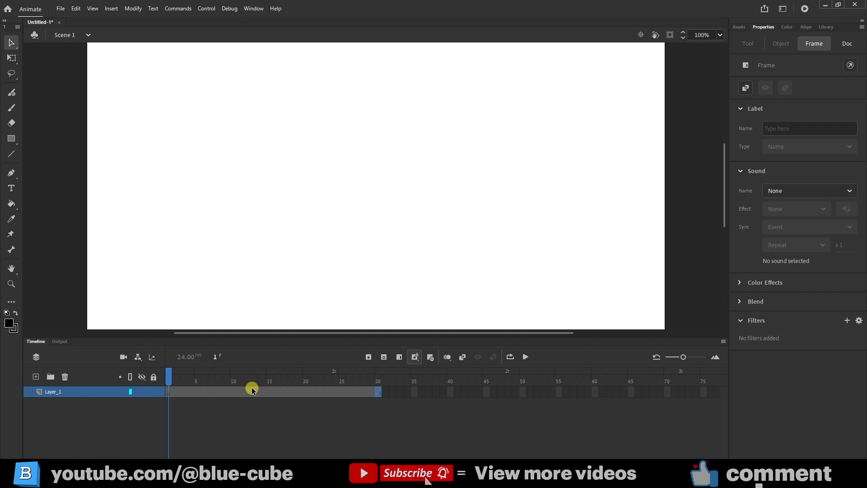
- Bring up Convert to Frame-by-Frame Animation > Custom for Layer_1 at frame 9
left_click(229, 391)
right_click(229, 392)
mouse_move(300, 160)
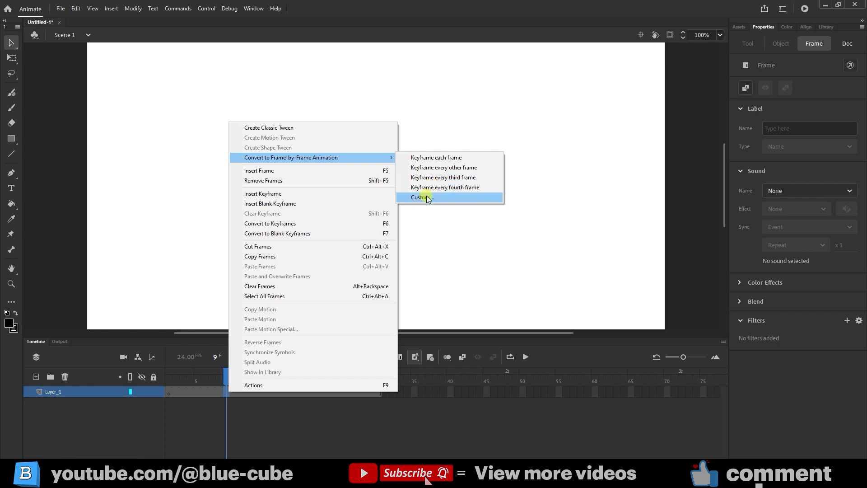
- Try a custom keyframe spacing of 6, then cancel the dialog
left_click(426, 199)
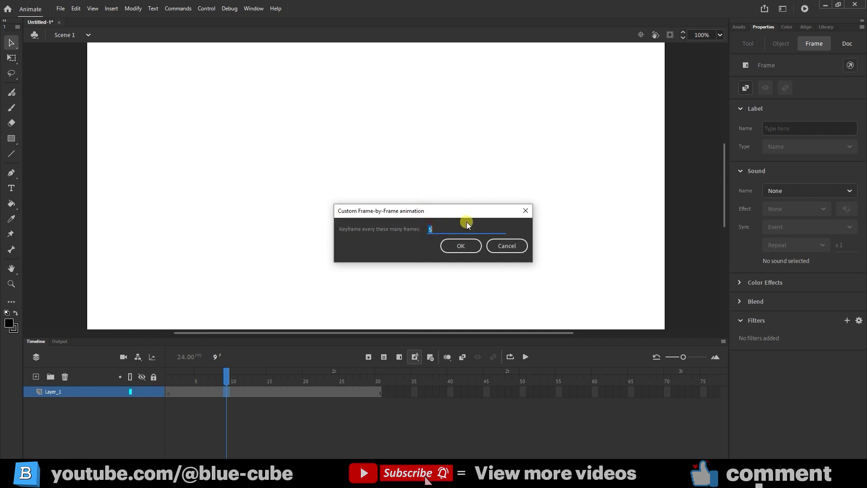
type("6")
left_click(506, 245)
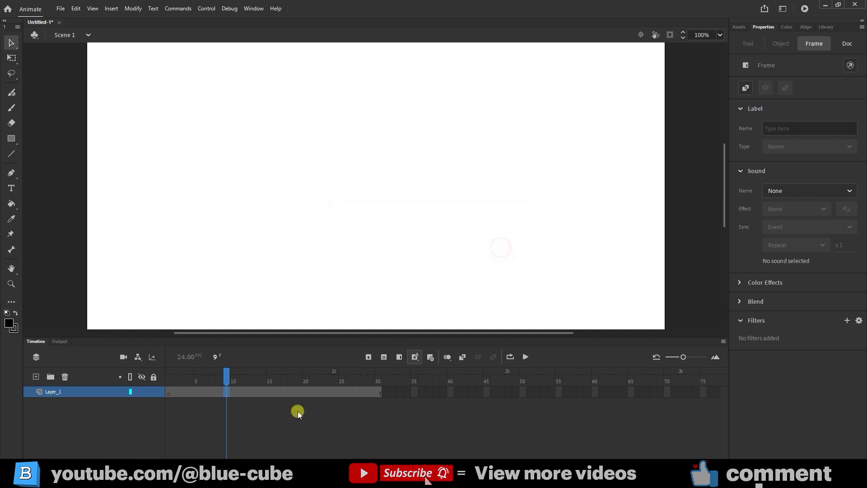
- Make all 30 Layer_1 frames keyframes with Keyframe each frame, then preview them
right_click(247, 392)
mouse_move(331, 161)
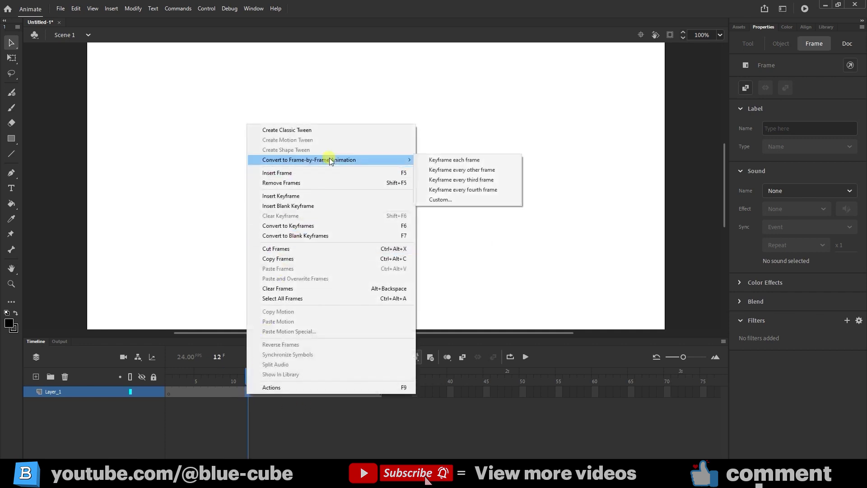
left_click(450, 161)
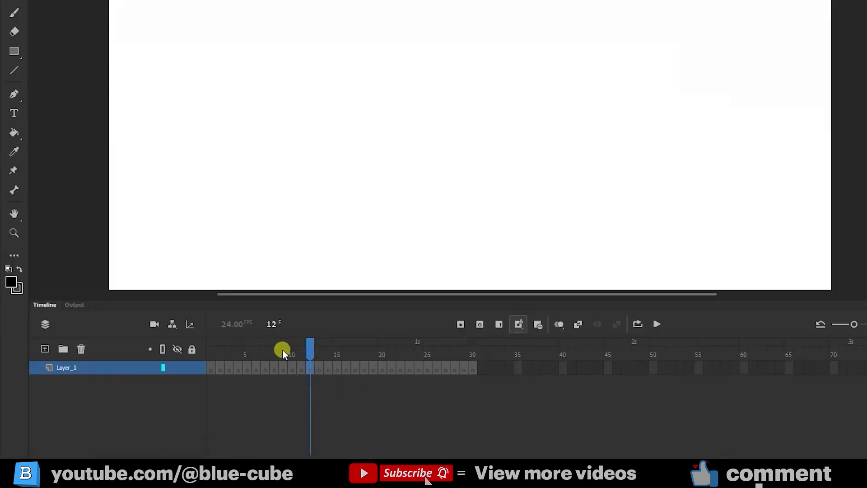
left_click_drag(282, 349, 231, 368)
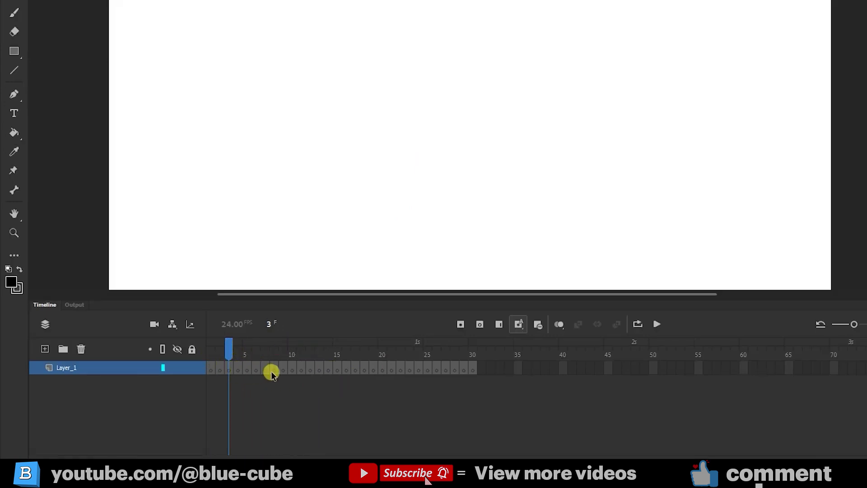
left_click_drag(239, 355, 180, 388)
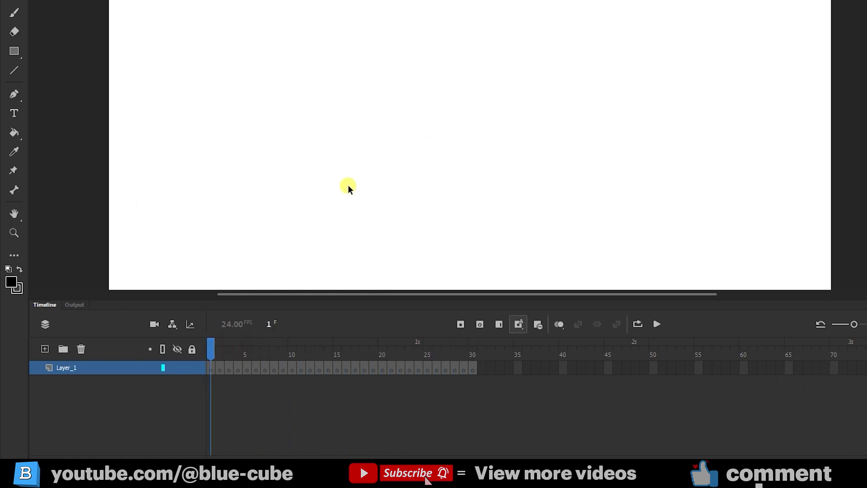
- Add Layer_2 and convert its 30 frames to a keyframe every third frame
left_click(44, 349)
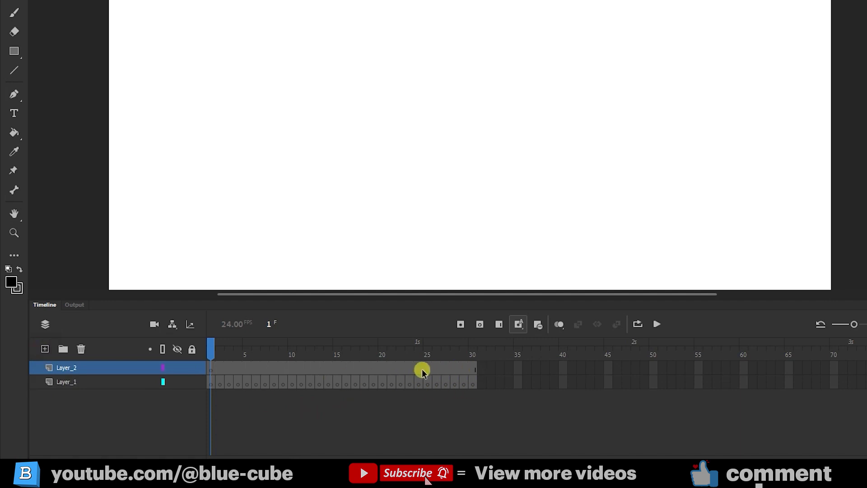
right_click(295, 368)
mouse_move(433, 74)
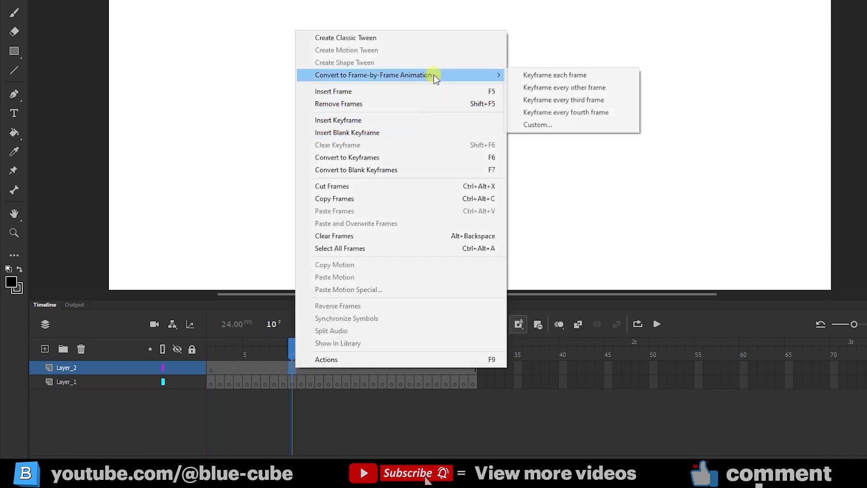
left_click(557, 100)
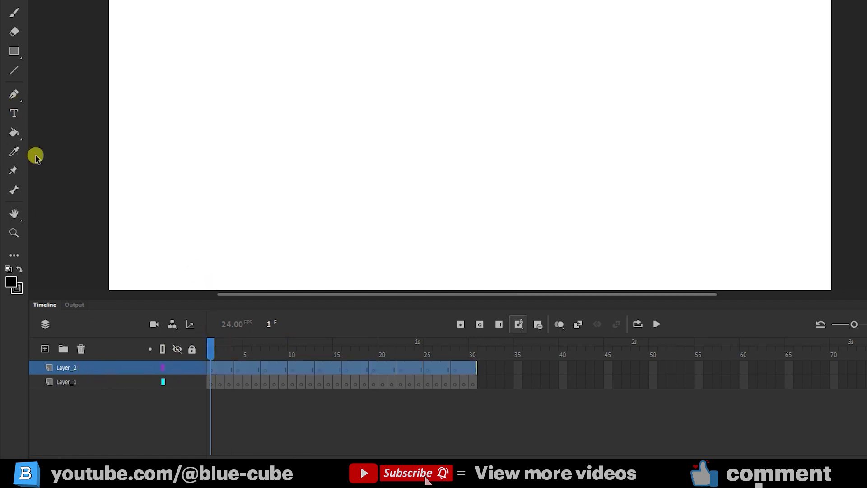
- Brush a straight horizontal black streak on Layer_2's frame 1
left_click(16, 14)
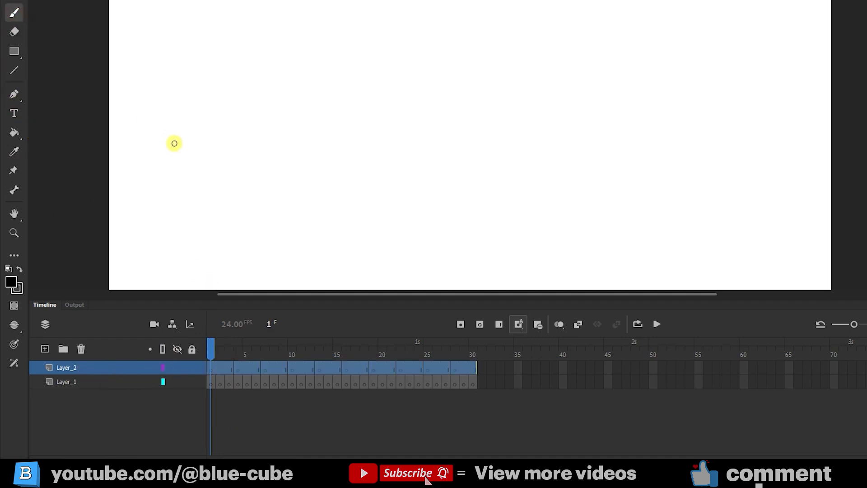
left_click_drag(172, 142, 270, 148)
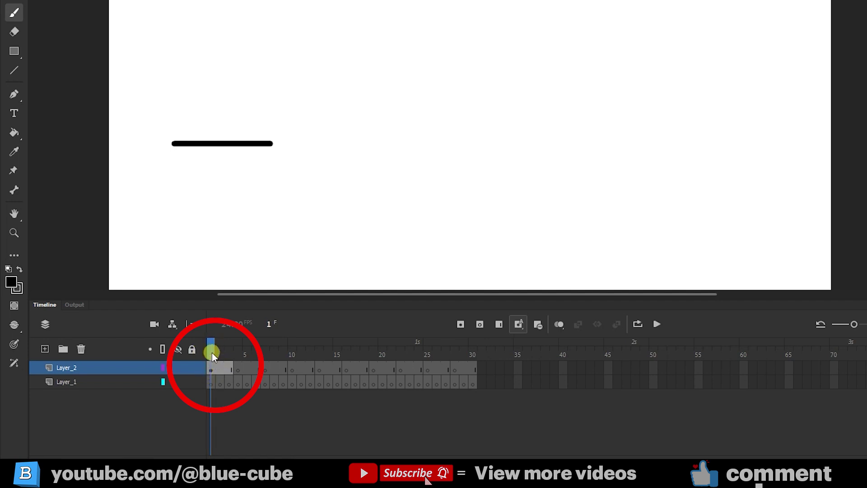
left_click_drag(212, 351, 237, 362)
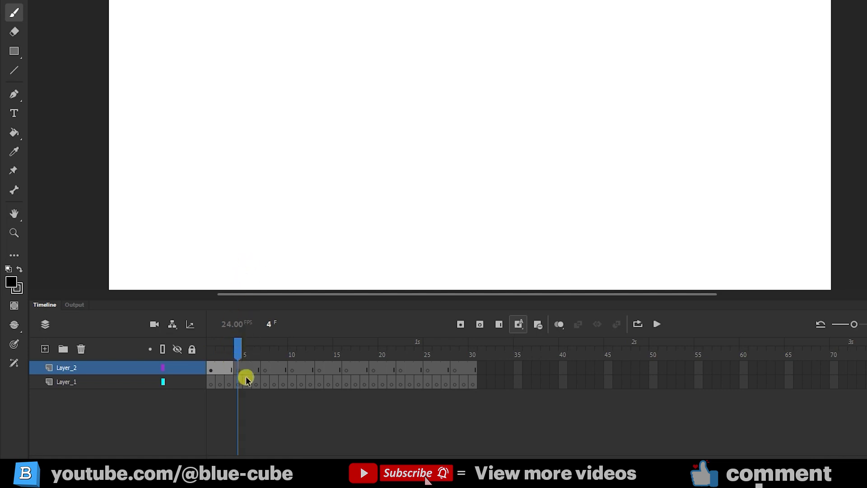
mouse_move(237, 350)
left_mouse_down()
mouse_move(220, 350)
mouse_move(236, 350)
left_mouse_up()
mouse_move(236, 348)
left_mouse_down()
mouse_move(211, 351)
mouse_move(238, 350)
left_mouse_up()
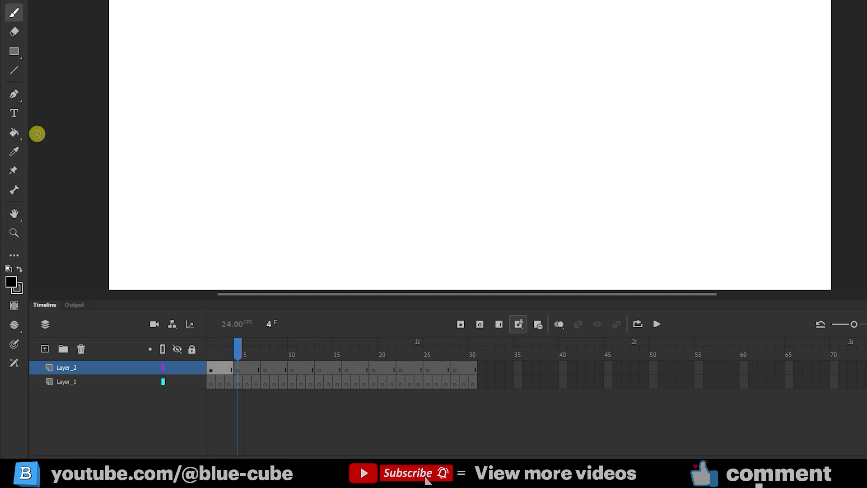
- Brush a curved upward streak on Layer_2's frame 4 and compare both frames
left_click(14, 11)
mouse_move(262, 113)
left_mouse_down()
mouse_move(342, 117)
mouse_move(427, 65)
left_mouse_up()
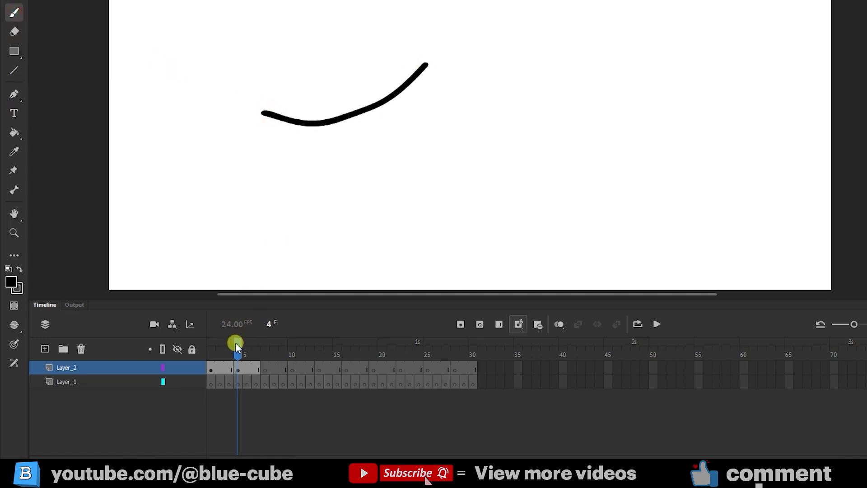
left_click_drag(234, 344, 213, 348)
left_click(212, 383)
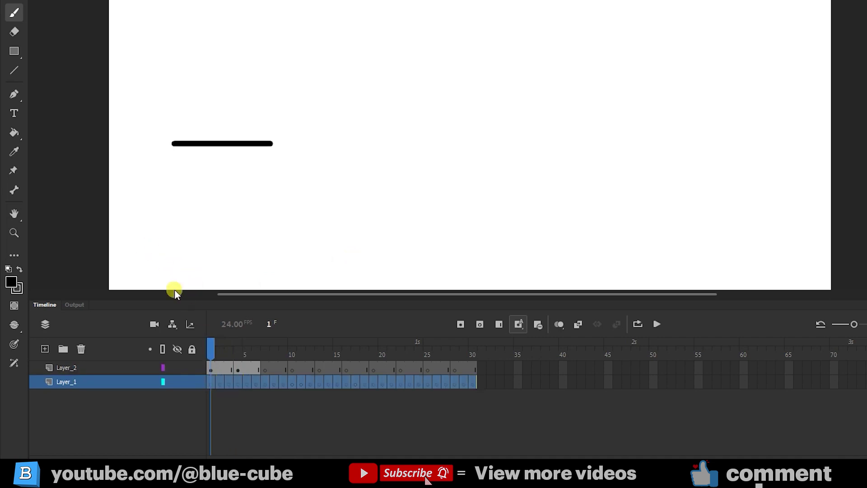
- Brush a short lower streak on Layer_1 frames 1, 2 and 3, each further right
left_click_drag(242, 251, 319, 247)
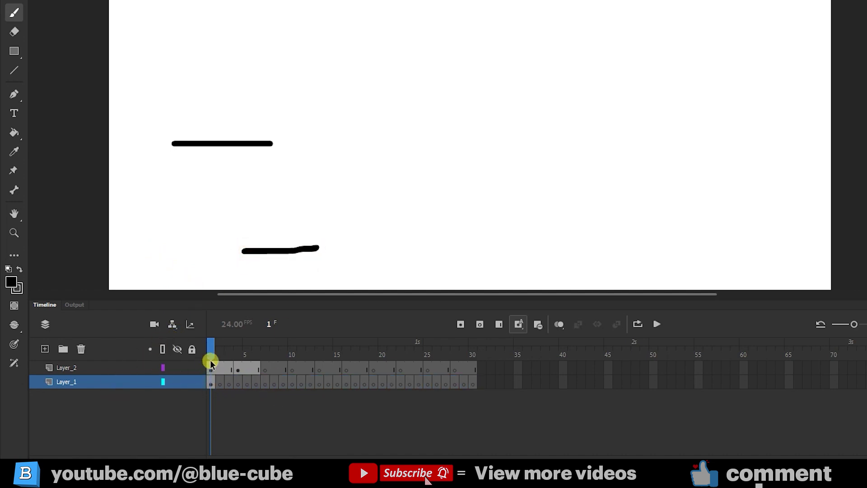
left_click_drag(213, 351, 219, 349)
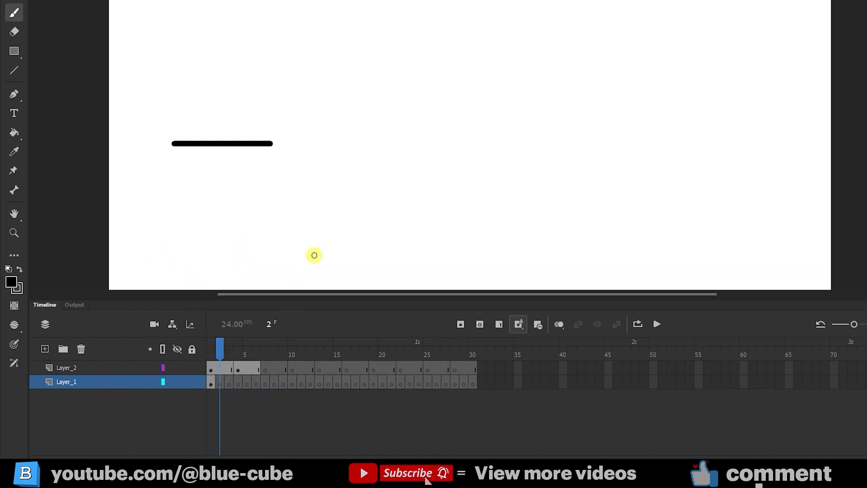
left_click_drag(312, 254, 393, 255)
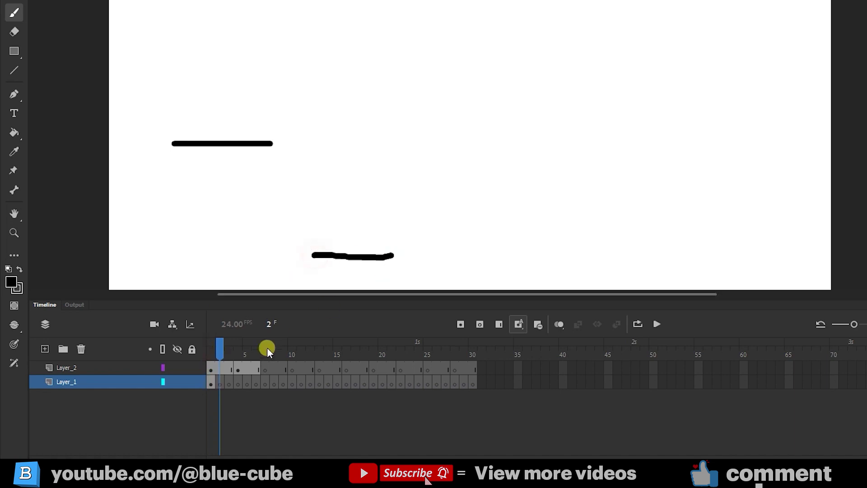
left_click(229, 349)
left_click_drag(440, 262, 542, 252)
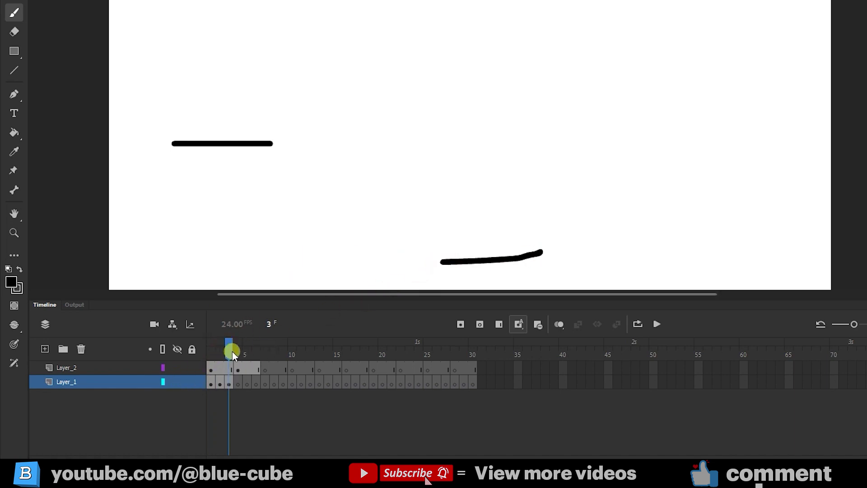
mouse_move(224, 348)
left_mouse_down()
mouse_move(211, 348)
mouse_move(263, 360)
mouse_move(207, 347)
mouse_move(292, 353)
mouse_move(197, 370)
left_mouse_up()
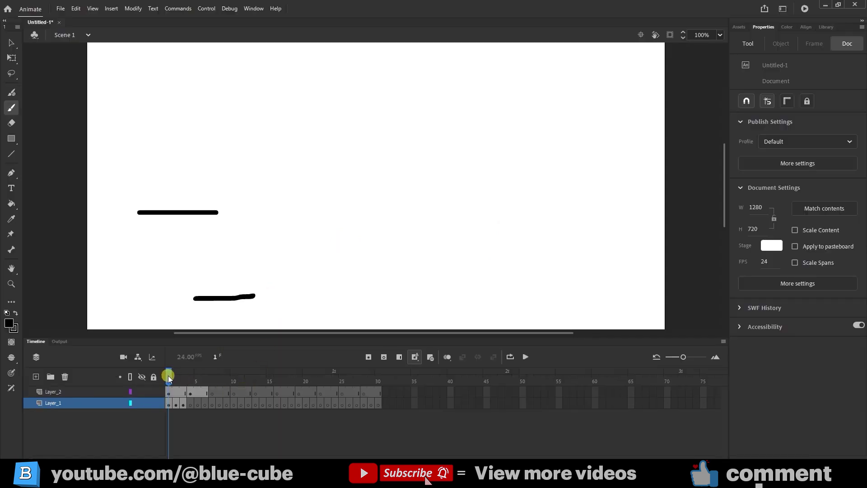
- Delete Layer_1, Layer_2 and Layer_3 with their streaks, leaving a fresh Layer_4
mouse_move(169, 378)
left_mouse_down()
mouse_move(180, 378)
mouse_move(168, 381)
left_mouse_up()
left_click(35, 377)
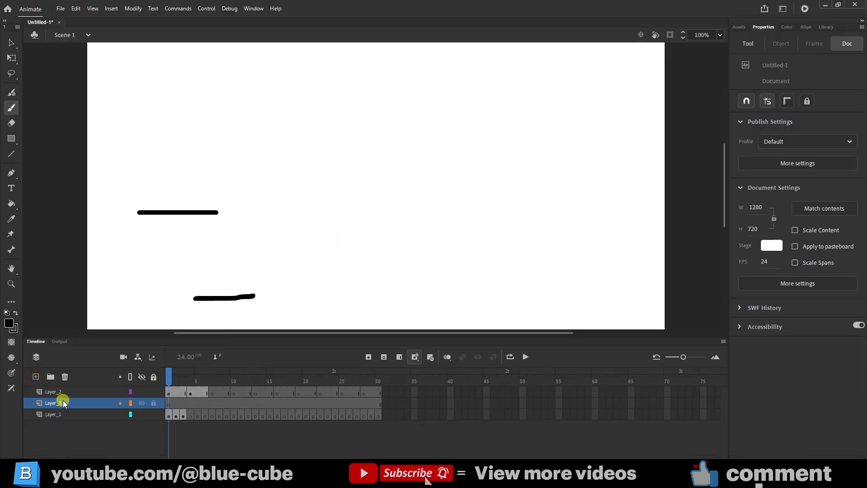
left_click(62, 413, "shift")
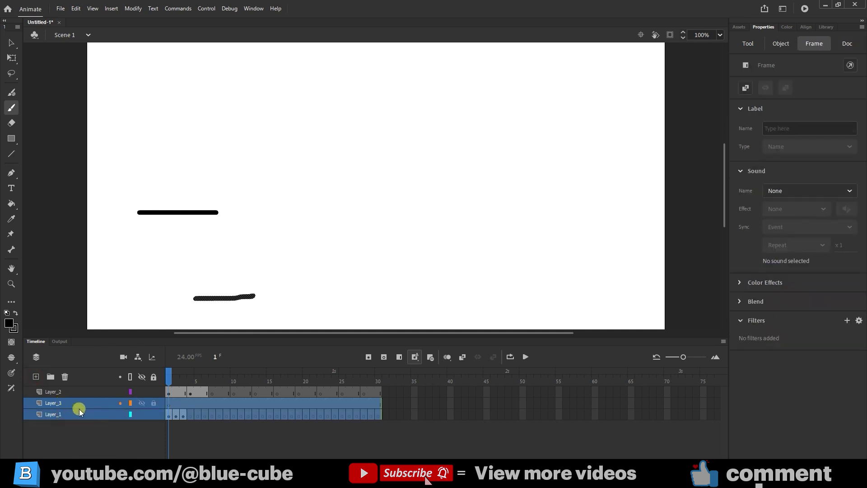
left_click(64, 376)
left_click(61, 400)
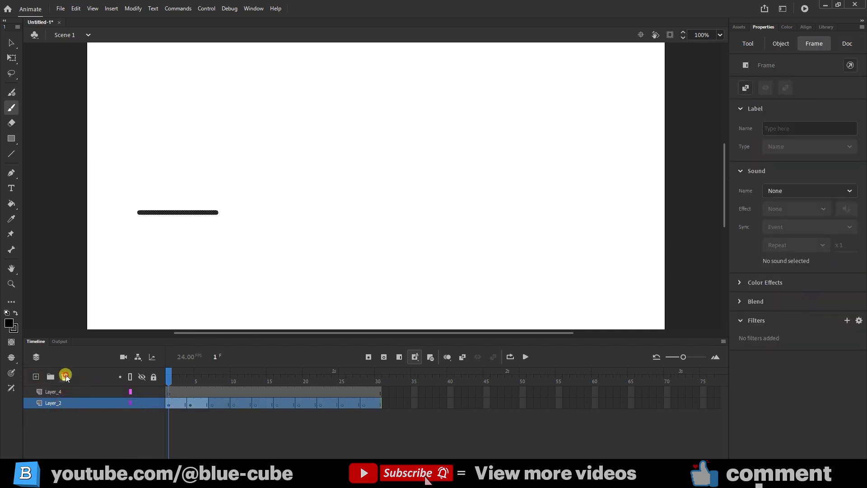
left_click(64, 376)
- Make all 30 frames of Layer_4 keyframes with Keyframe each frame
left_click(54, 390)
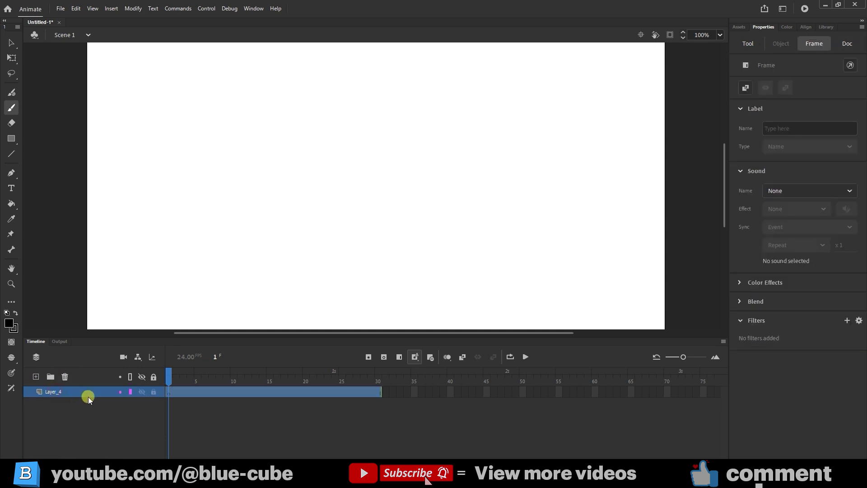
right_click(260, 393)
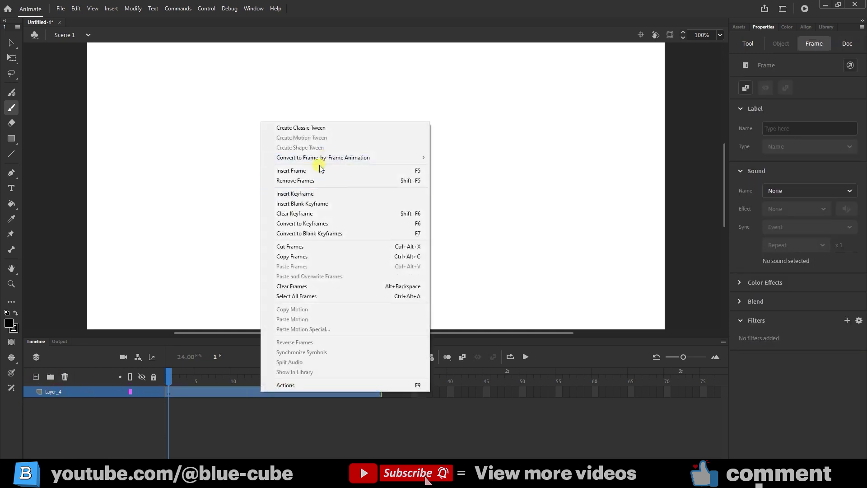
mouse_move(326, 160)
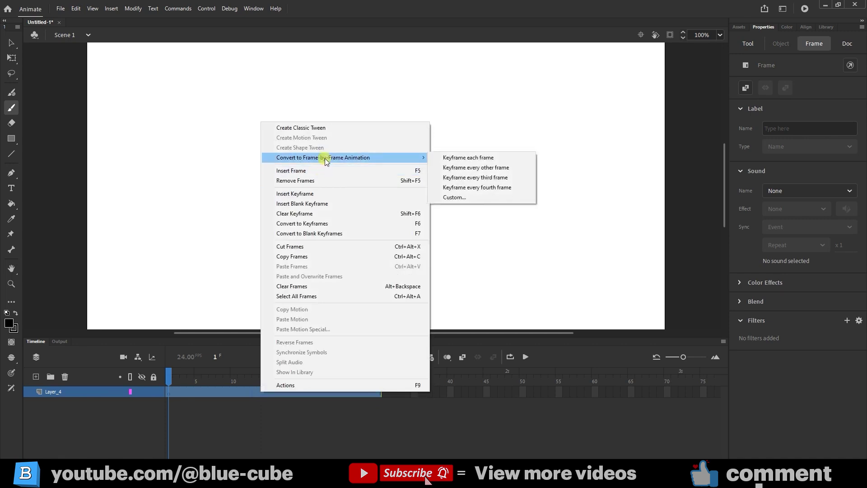
left_click(474, 159)
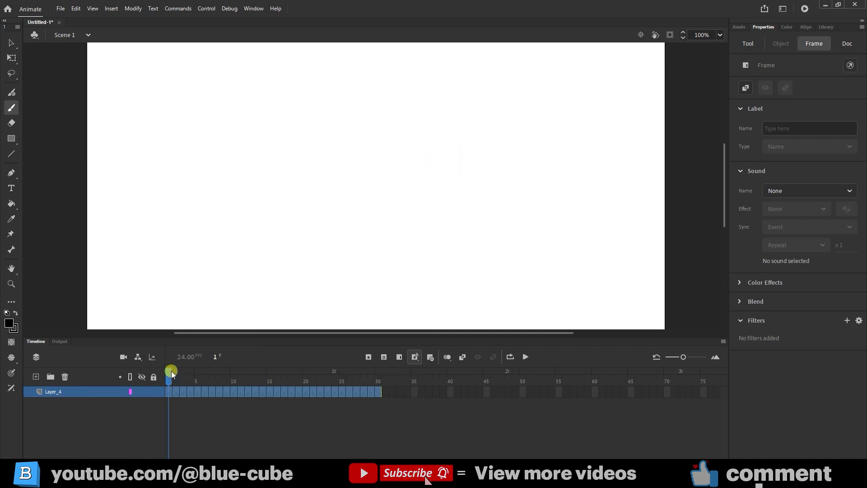
left_click_drag(171, 374, 139, 377)
left_click(180, 250)
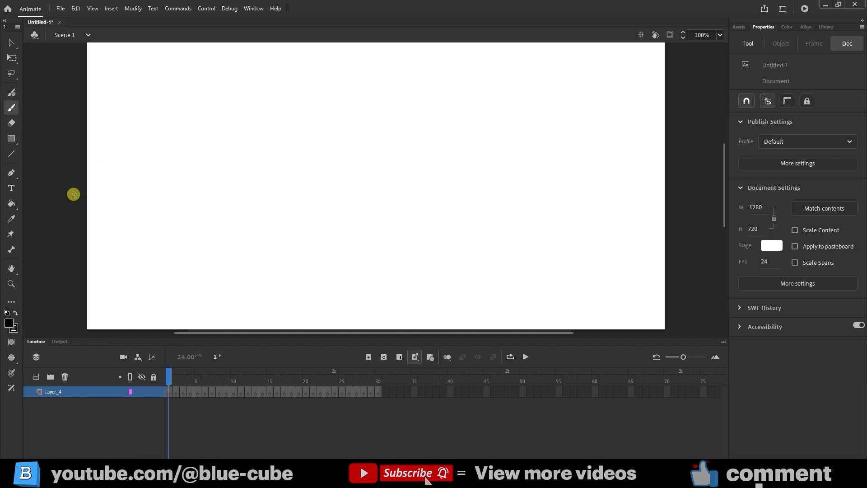
- Brush a thick black horizontal streak entering from the left edge on frame 1
left_click_drag(75, 198, 167, 201)
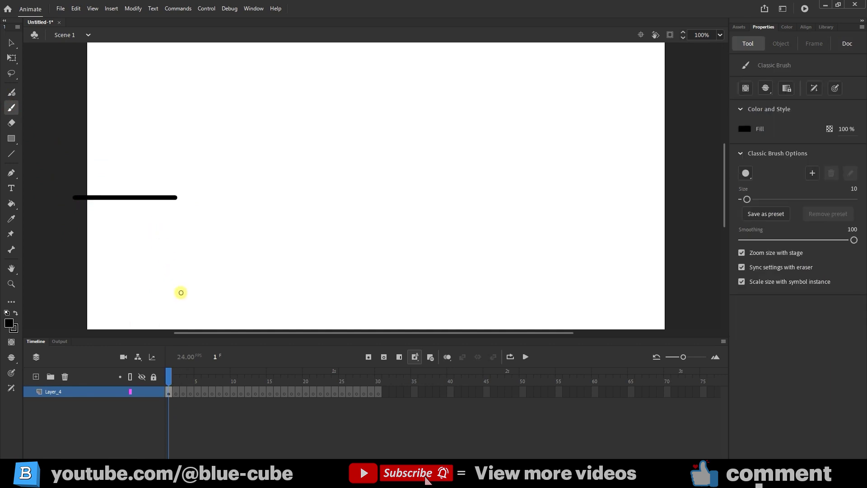
left_click(175, 375)
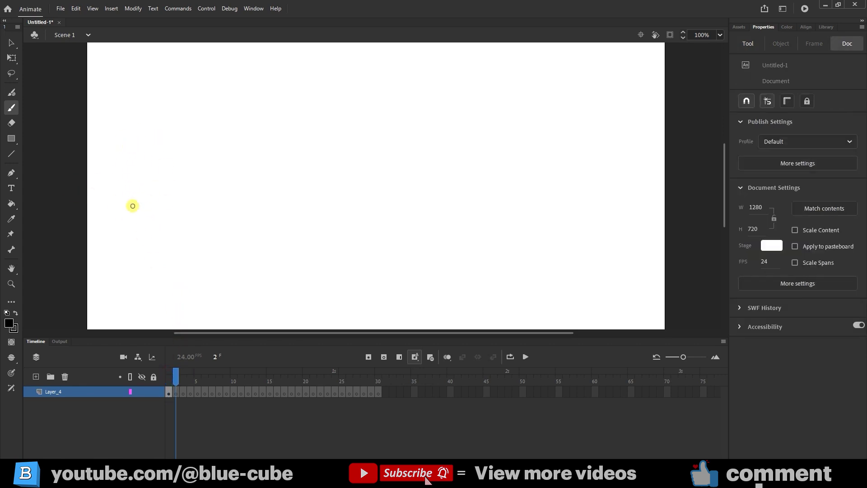
left_click(168, 378)
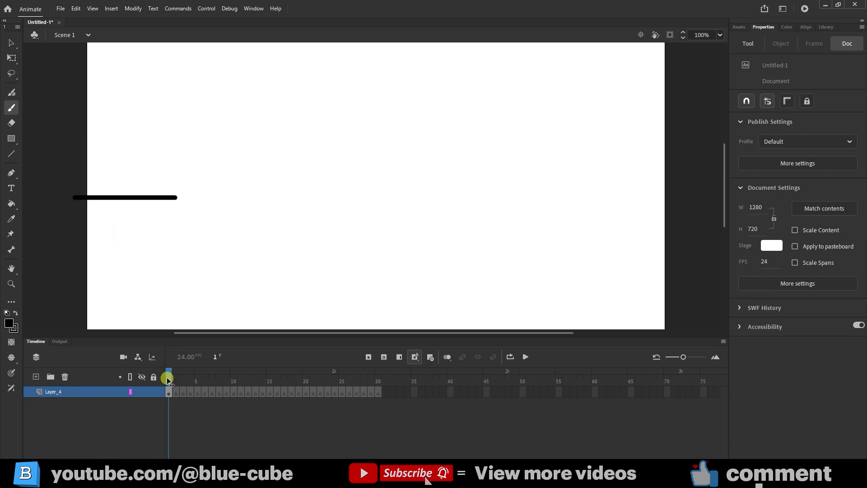
left_click(175, 381)
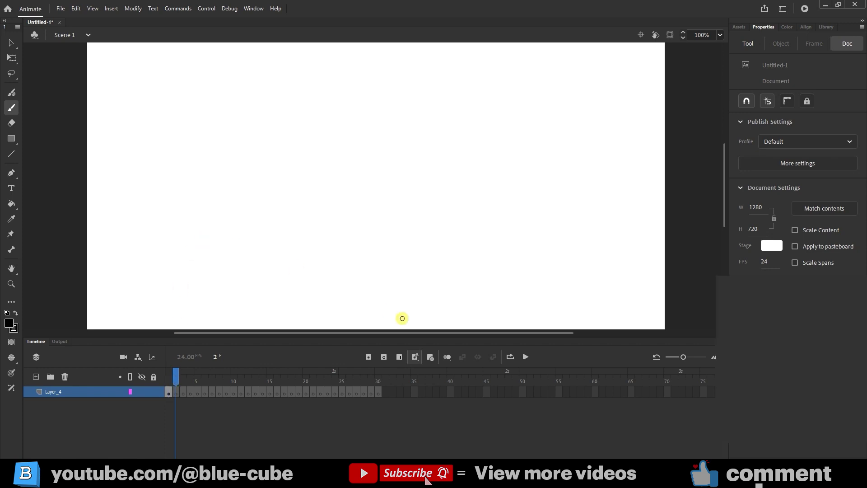
- Turn on Onion Skin and widen its range to show previous frames
left_click(447, 357)
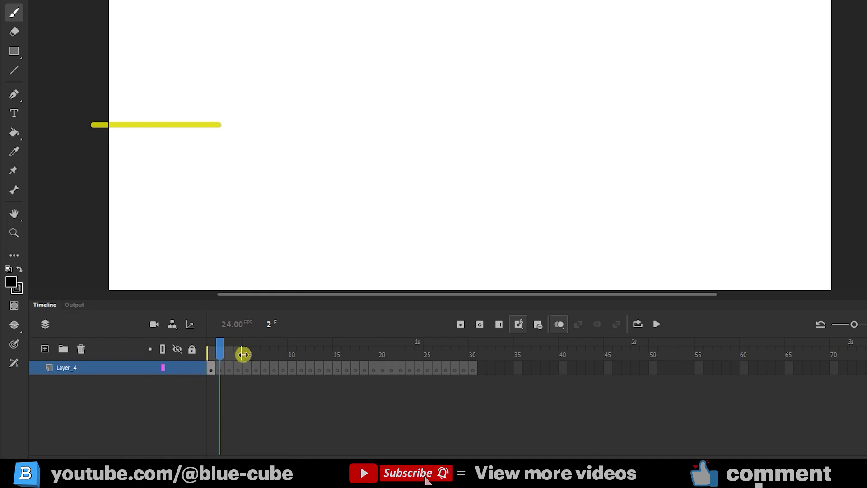
mouse_move(239, 355)
left_mouse_down()
mouse_move(224, 353)
mouse_move(271, 350)
mouse_move(224, 351)
left_mouse_up()
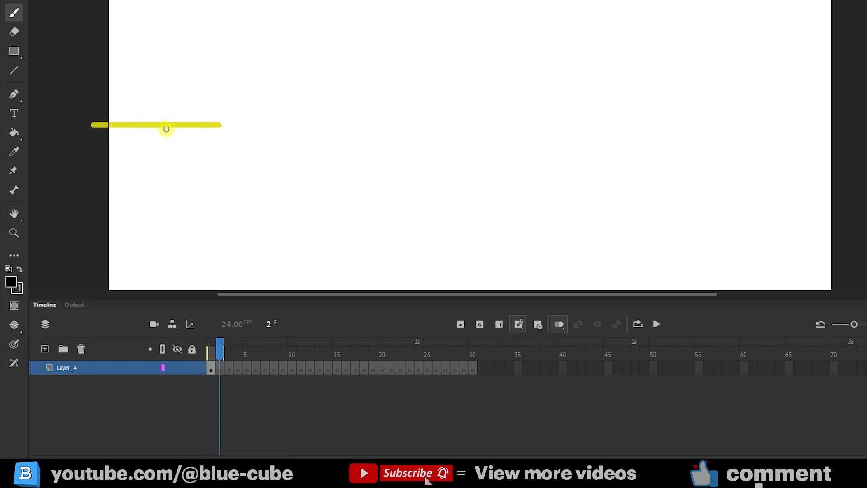
mouse_move(224, 345)
left_mouse_down()
mouse_move(211, 350)
mouse_move(221, 348)
left_mouse_up()
- Brush the streak's next sections on frames 2 and 3, each continuing further right
left_click_drag(217, 124, 343, 125)
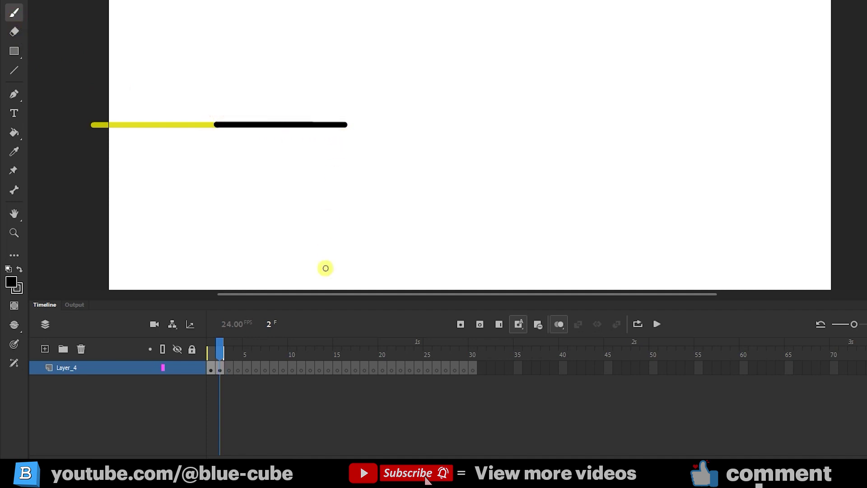
left_click(219, 345)
mouse_move(220, 345)
left_mouse_down()
mouse_move(207, 348)
mouse_move(229, 352)
left_mouse_up()
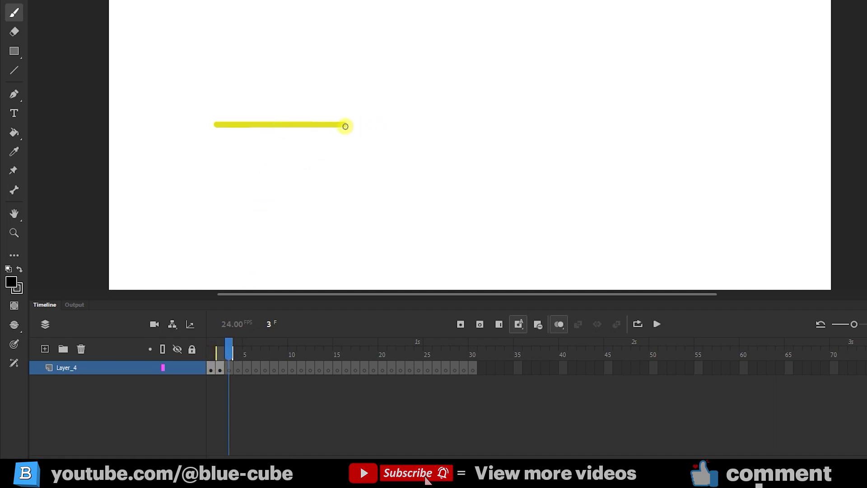
left_click_drag(345, 124, 466, 127)
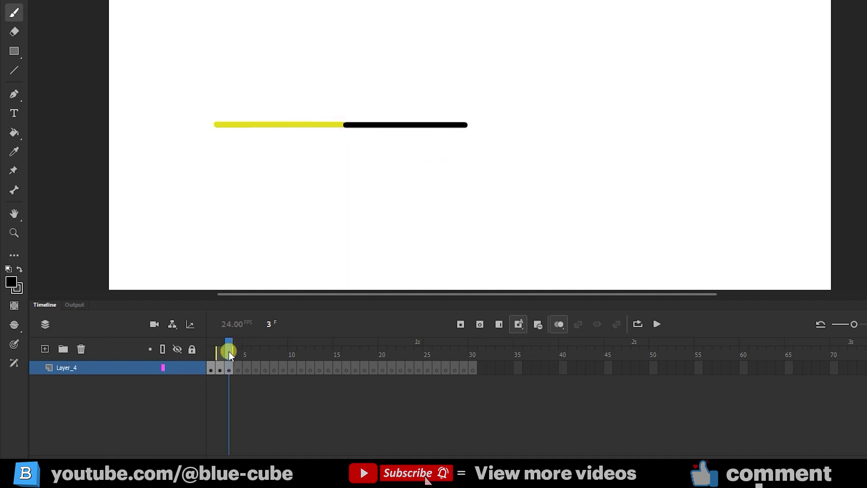
mouse_move(229, 353)
left_mouse_down()
mouse_move(211, 355)
mouse_move(238, 357)
mouse_move(193, 356)
mouse_move(232, 360)
left_mouse_up()
- Sketch a rough curl on frame 4, then undo it with Ctrl+Z
left_click_drag(227, 351, 239, 353)
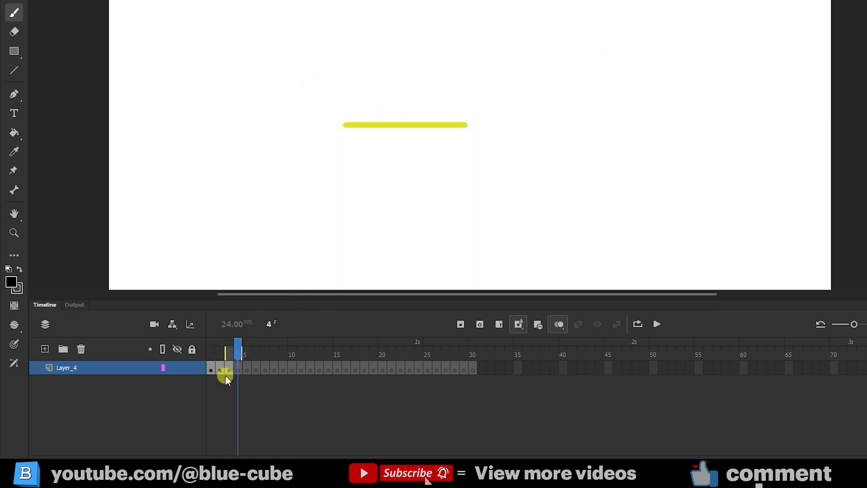
mouse_move(465, 124)
left_mouse_down()
mouse_move(504, 107)
mouse_move(512, 45)
mouse_move(448, 78)
mouse_move(460, 114)
mouse_move(512, 119)
left_mouse_up()
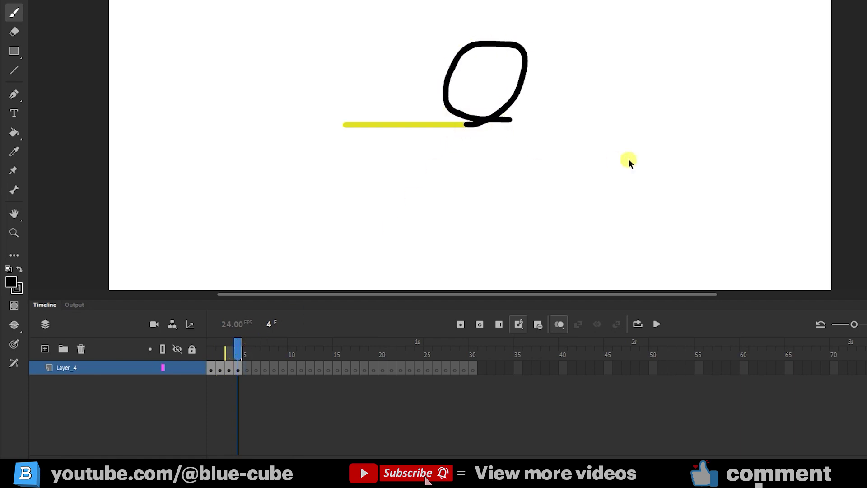
key("ctrl+z")
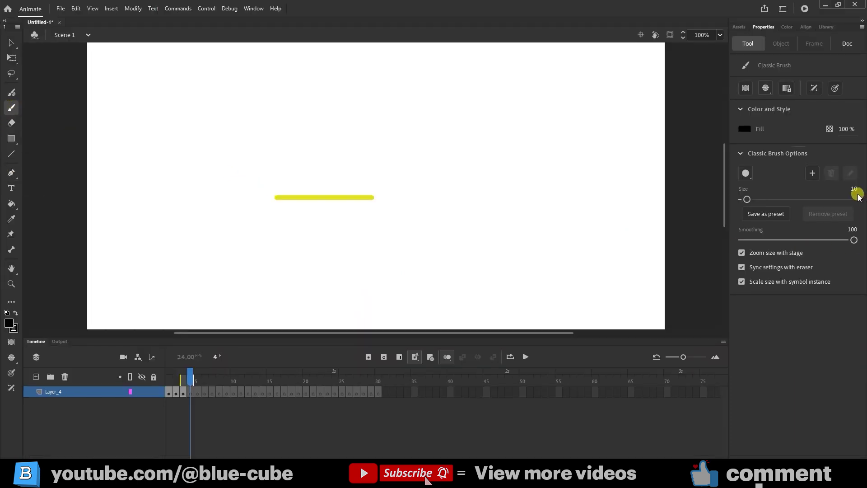
- With the Pen tool at stroke size 10, draw an upward curve on frame 4
left_click(10, 173)
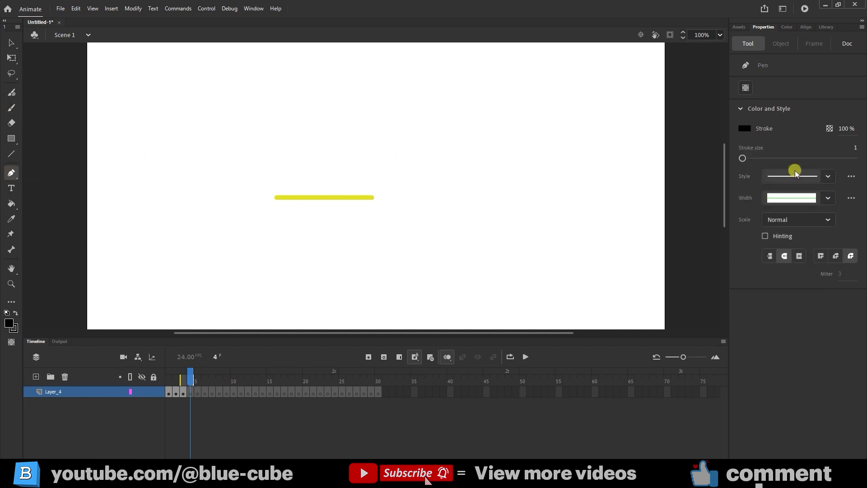
left_click(856, 149)
type("10")
key("Return")
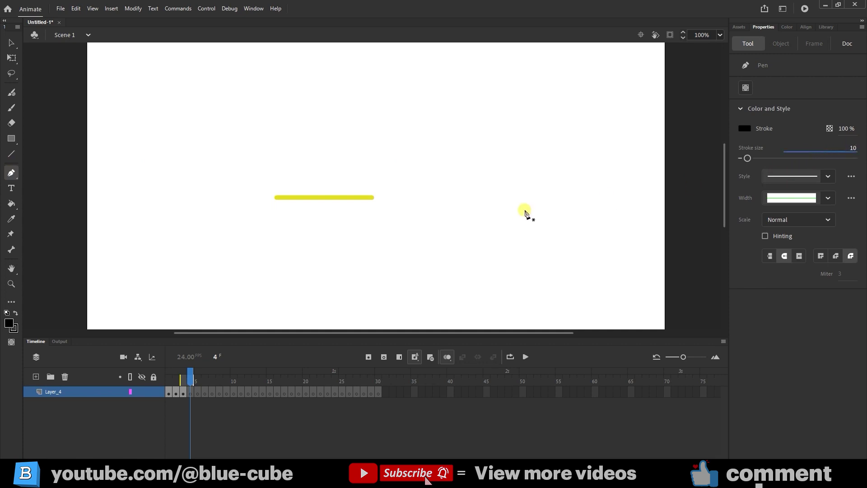
left_click(375, 198)
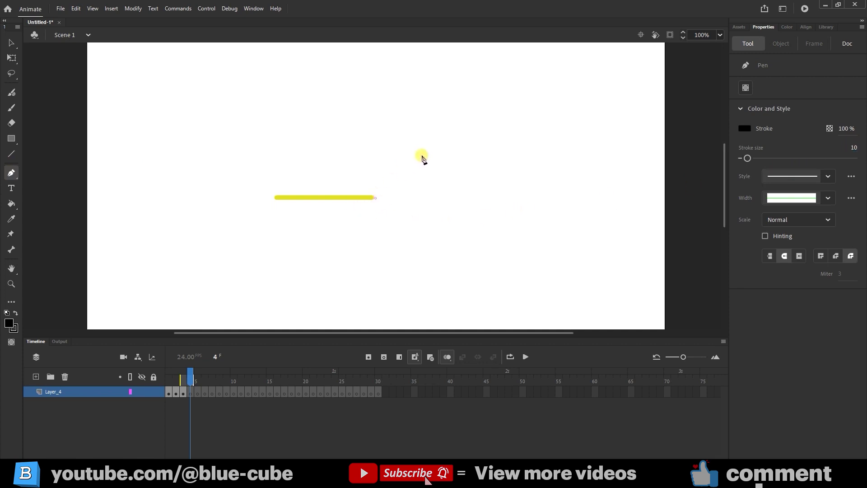
left_click_drag(425, 158, 424, 126)
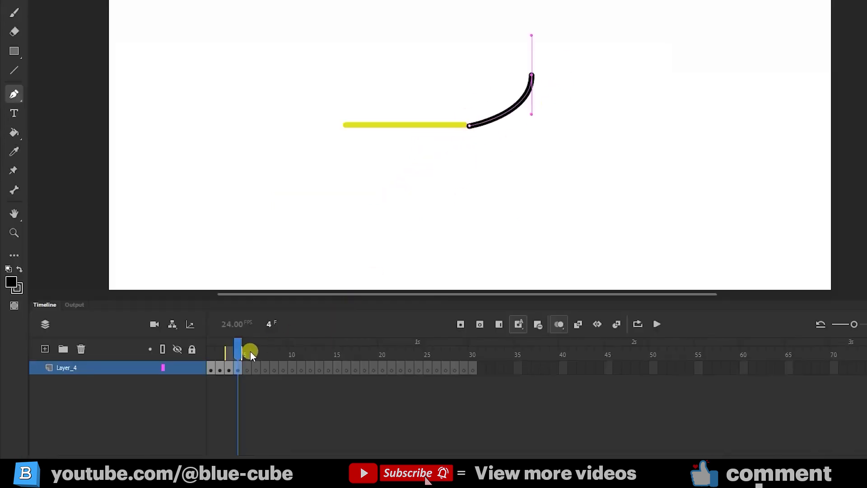
- Draw continuing arcs on frames 5 and 6, curling the streak over to the left
left_click(247, 353)
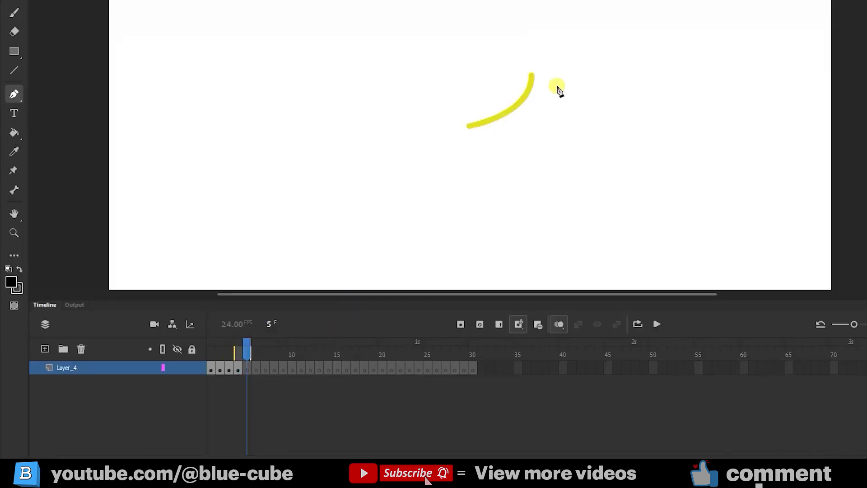
left_click(531, 64)
mouse_move(468, 18)
left_mouse_down()
mouse_move(436, 26)
mouse_move(418, 18)
left_mouse_up()
left_click_drag(248, 352, 255, 351)
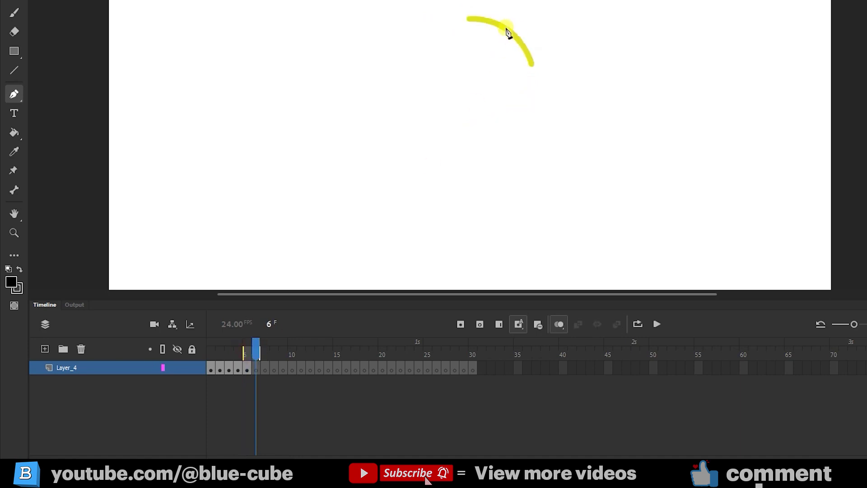
left_click(468, 19)
left_click_drag(419, 63, 419, 80)
key("Escape")
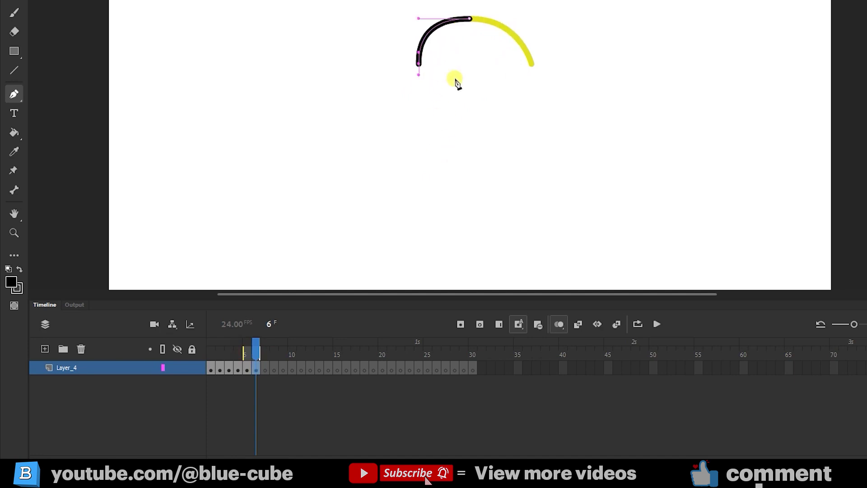
- Narrow onion skinning to the previous frame and draw frame 7's curve sweeping down and right
left_click_drag(243, 355, 224, 359)
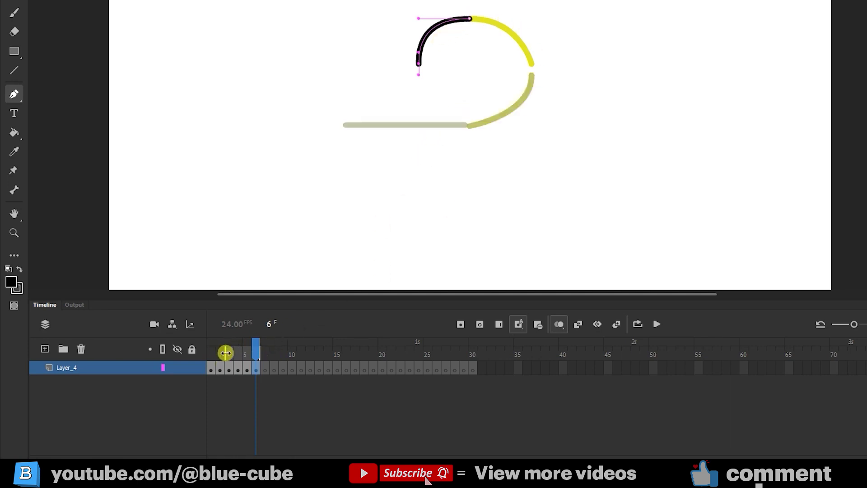
mouse_move(225, 353)
left_mouse_down()
mouse_move(266, 351)
mouse_move(233, 353)
left_mouse_up()
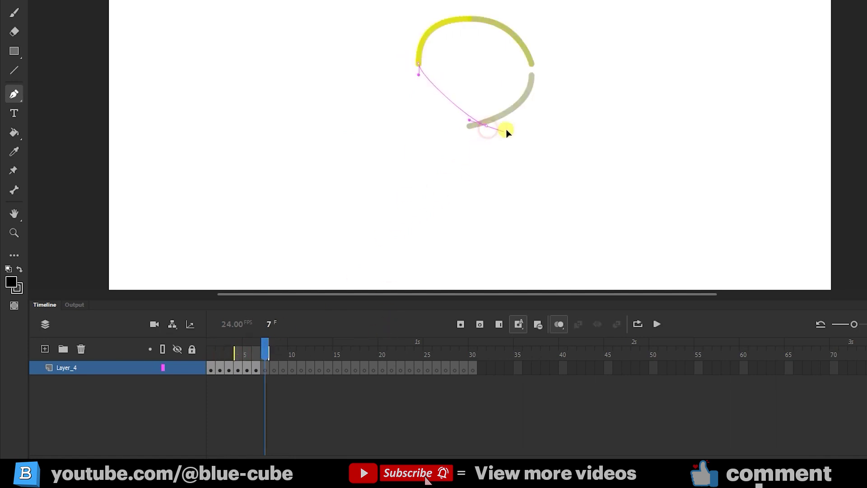
left_click_drag(508, 129, 554, 125)
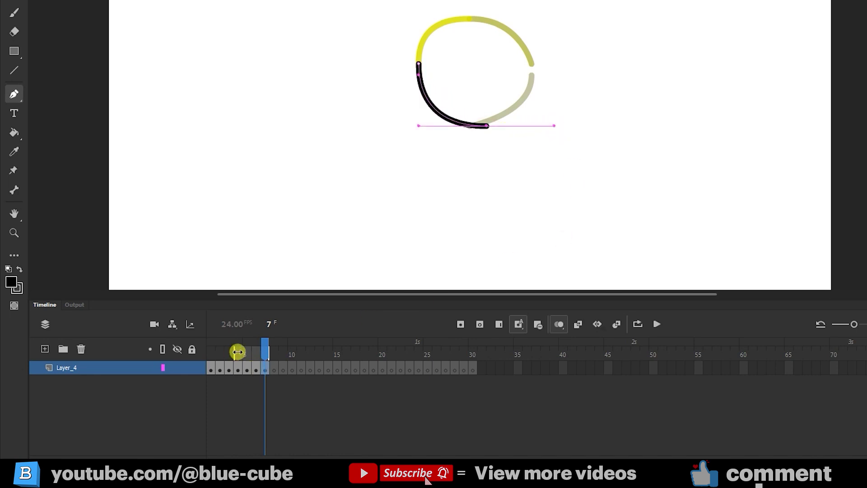
left_click_drag(234, 353, 252, 354)
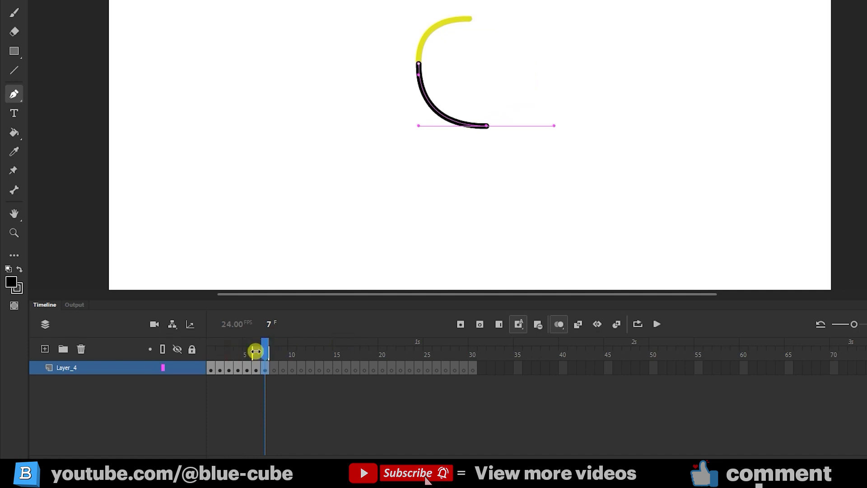
mouse_move(265, 351)
left_mouse_down()
mouse_move(273, 353)
mouse_move(261, 351)
left_mouse_up()
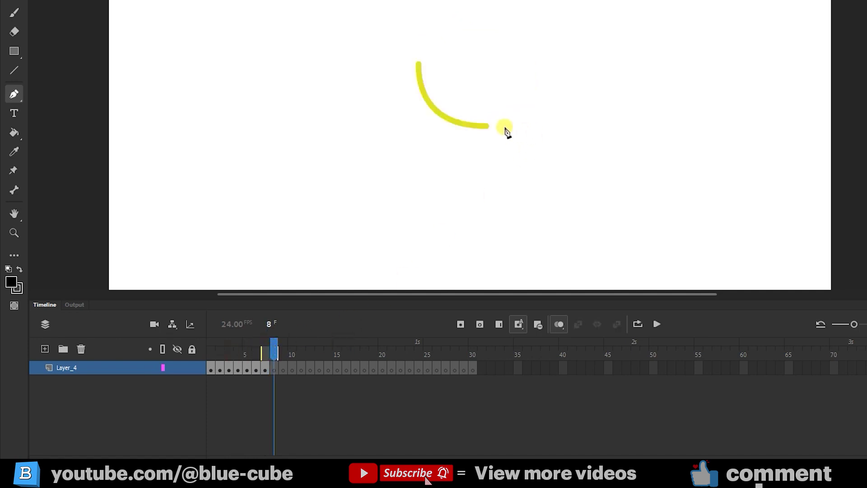
- With the Brush tool, draw straight black streak sections on frames 8, 9 and 10
left_click(14, 14)
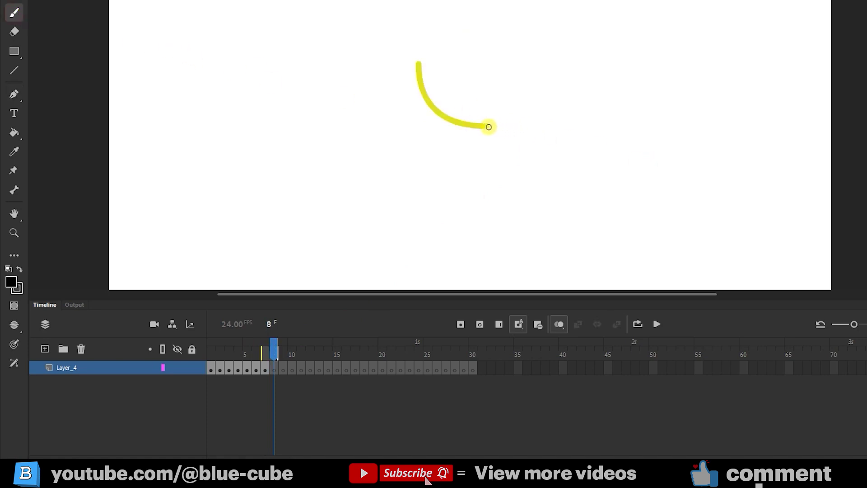
left_click_drag(490, 126, 601, 136)
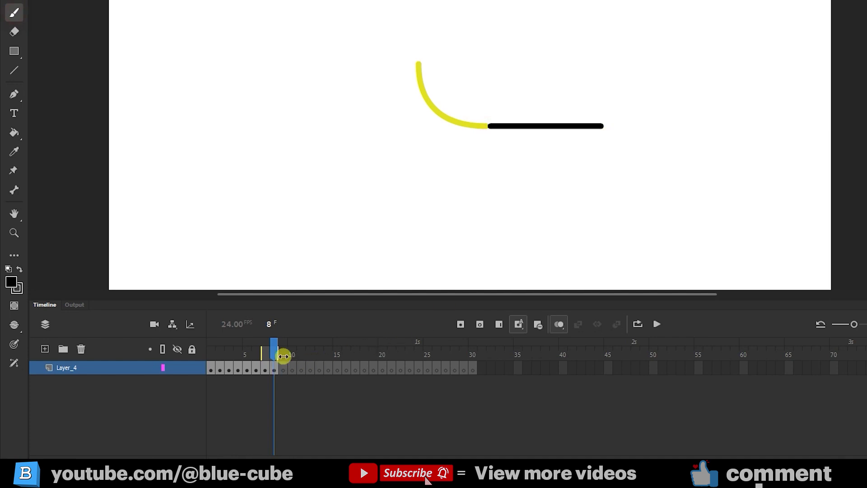
left_click_drag(274, 353, 285, 356)
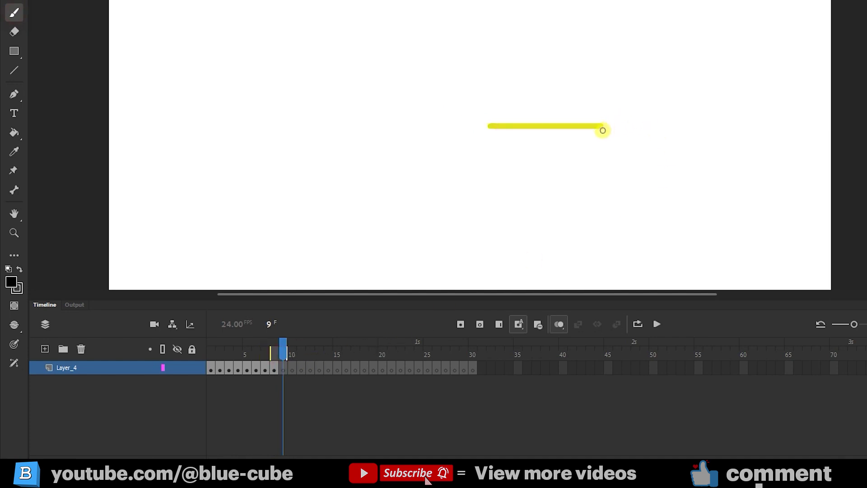
left_click_drag(604, 127, 701, 127)
left_click_drag(284, 350, 292, 350)
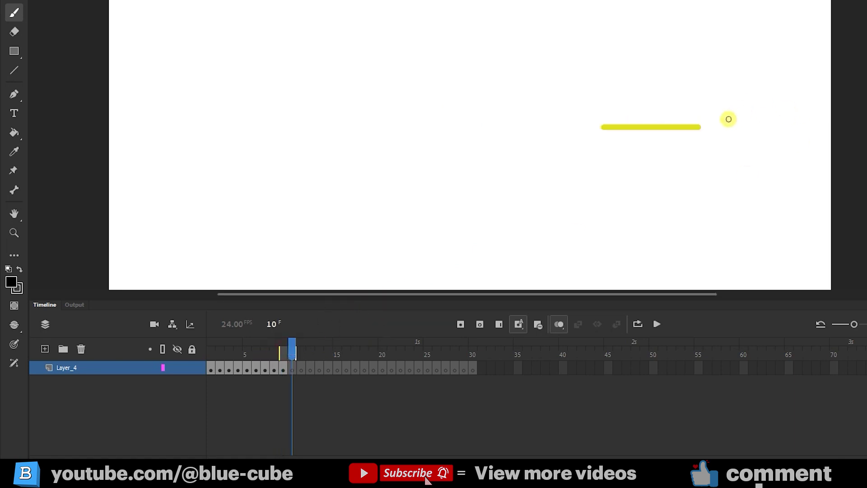
left_click_drag(698, 127, 777, 127)
left_click_drag(623, 198, 629, 199)
- Brush the streak nearer the right edge on frames 11 and 12, then scrub from frame 1
left_click_drag(238, 370, 241, 371)
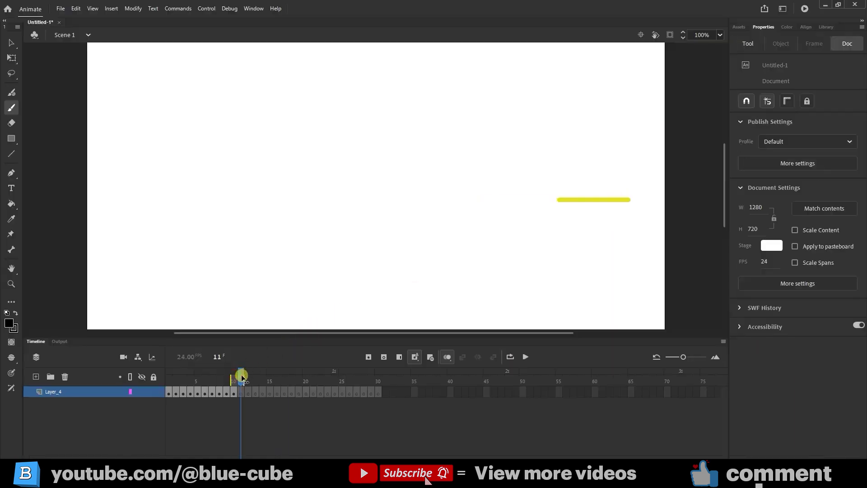
left_click_drag(632, 199, 695, 200)
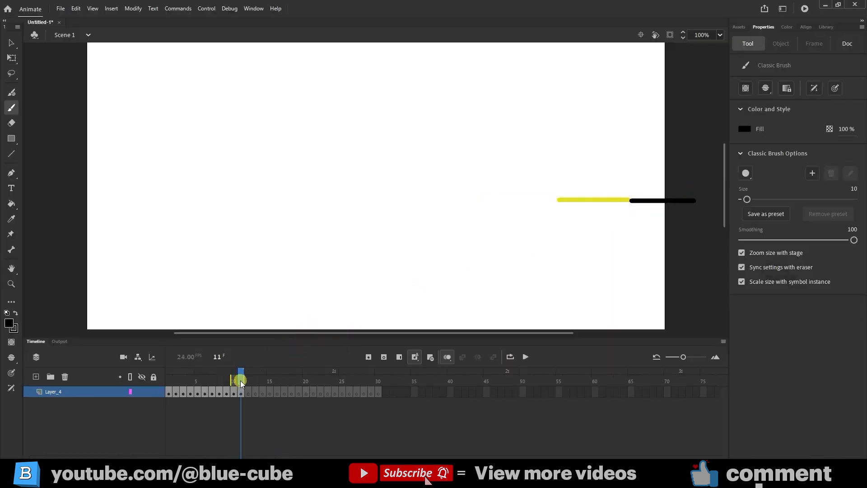
left_click_drag(240, 381, 248, 381)
left_click_drag(672, 202, 718, 202)
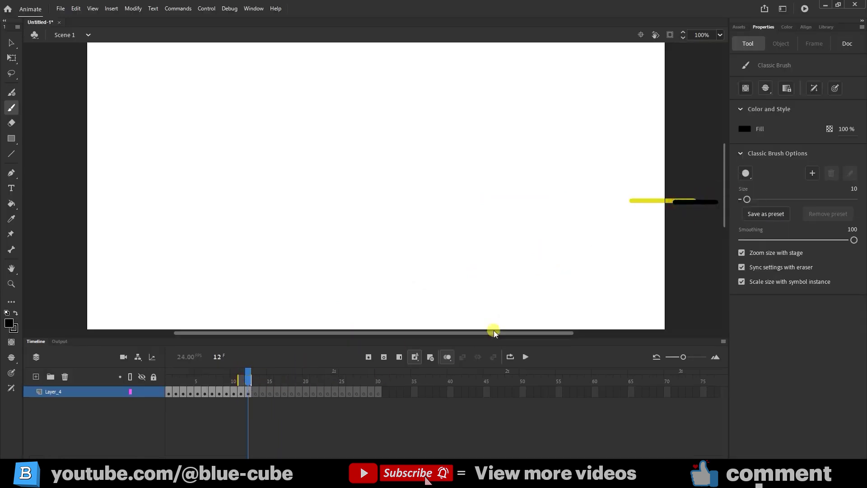
left_click_drag(248, 378, 93, 383)
mouse_move(146, 385)
left_mouse_down()
mouse_move(233, 393)
mouse_move(151, 402)
left_mouse_up()
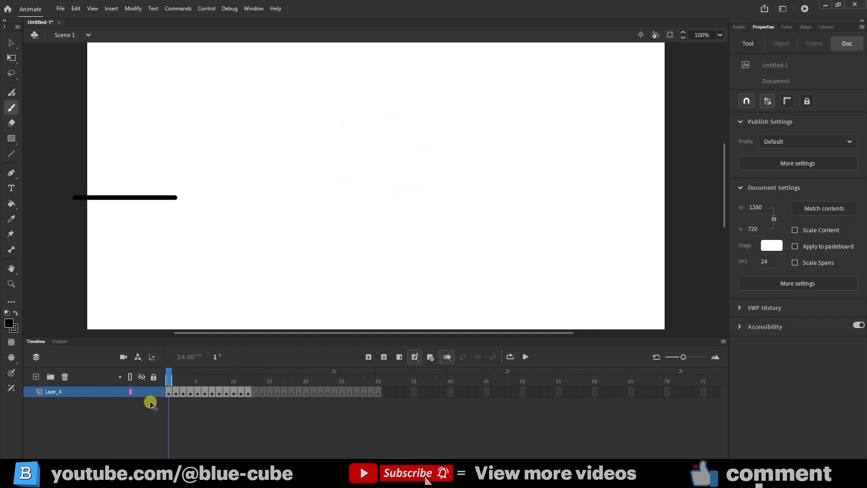
- Scrub the timeline to check the stroke's arc up to frame 12
left_click(445, 357)
left_click_drag(167, 375, 126, 392)
left_click_drag(175, 374, 151, 391)
- Remove frames 13–32 from Layer_4 with Shift+F5 and play the 12-frame animation
left_click(391, 390)
left_click_drag(277, 392, 257, 393)
left_click(429, 357)
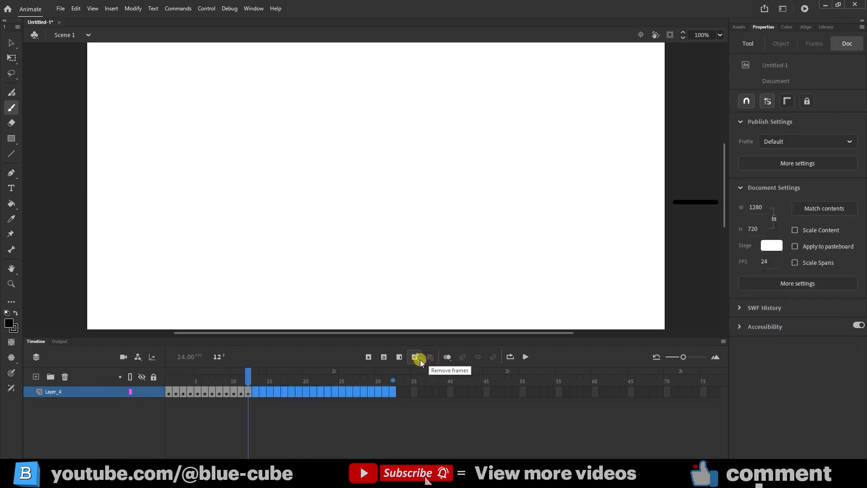
key("shift+F5")
left_click(170, 378)
left_click(517, 356)
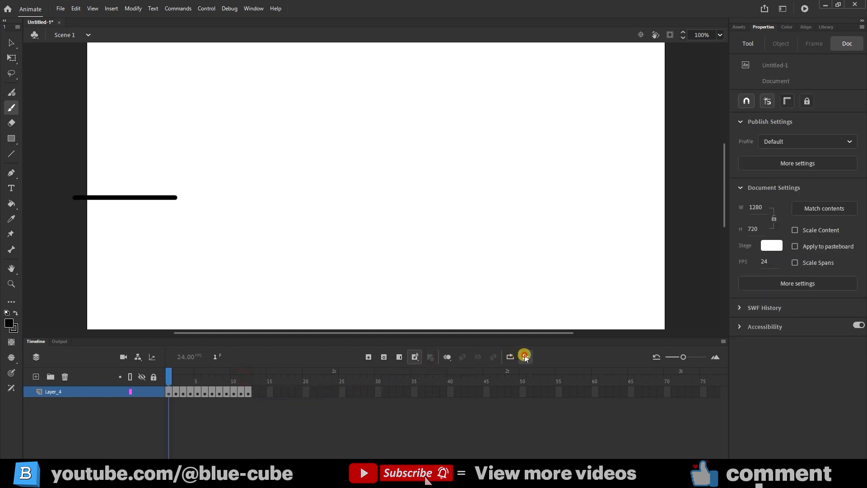
left_click(524, 356)
left_click(201, 404)
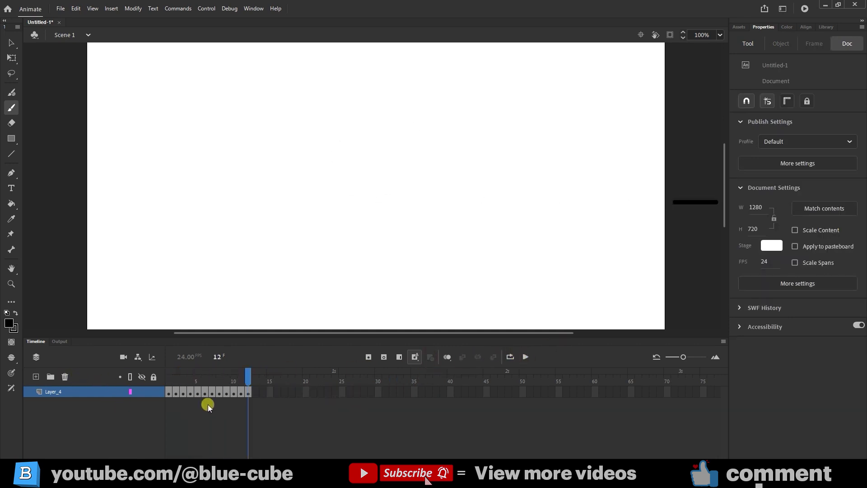
- Convert Layer_4 into graphic symbol Symbol 1 and play it back from frame 1
left_click(66, 393)
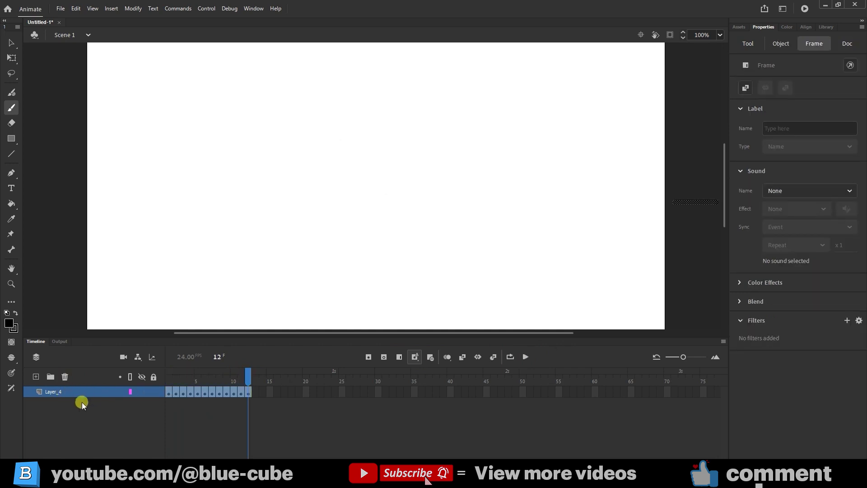
right_click(82, 392)
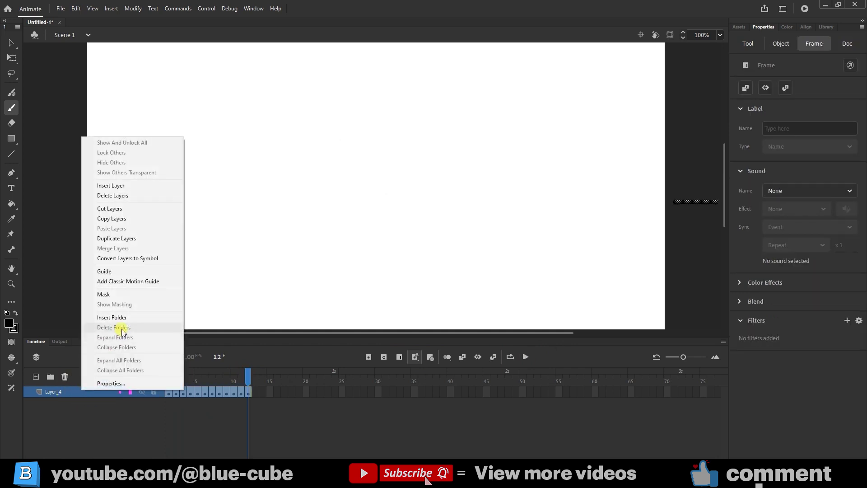
left_click(127, 259)
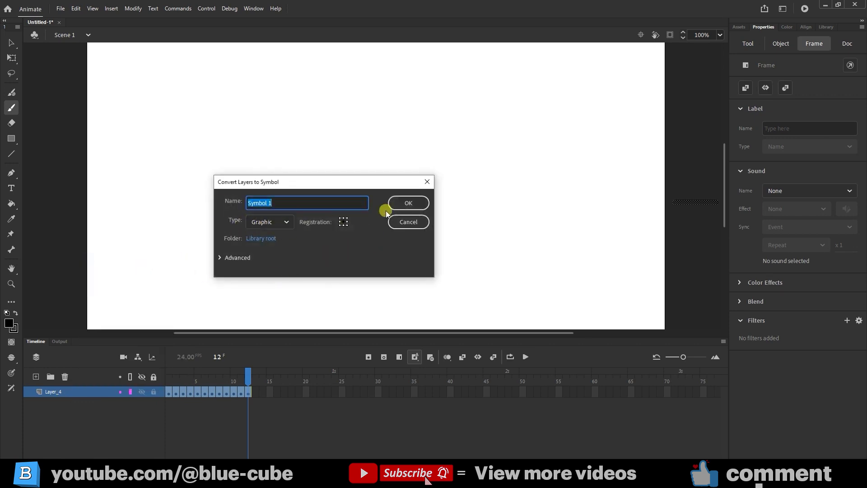
left_click(406, 203)
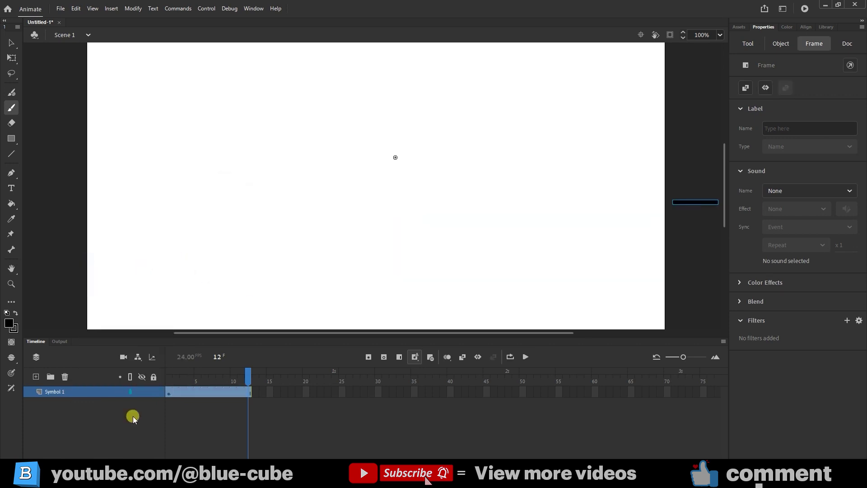
left_click(169, 392)
key("Return")
left_click(126, 408)
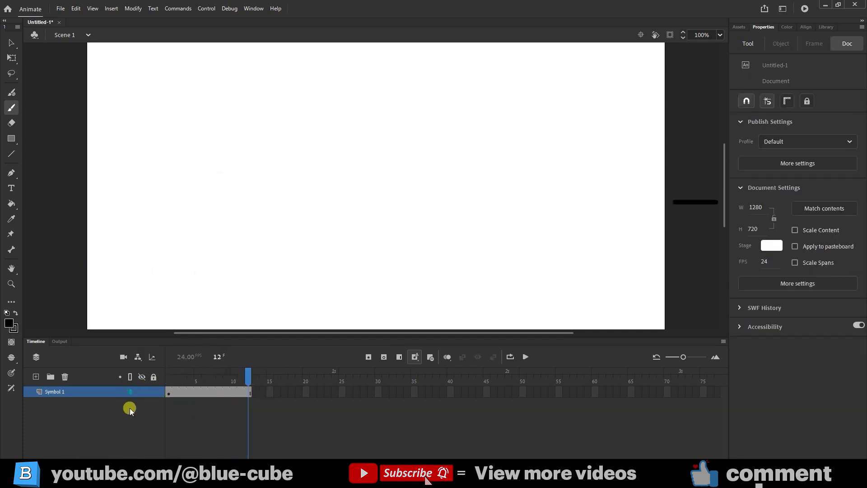
- Duplicate the Symbol 1 layer twice, then scrub to check the three copies
right_click(67, 390)
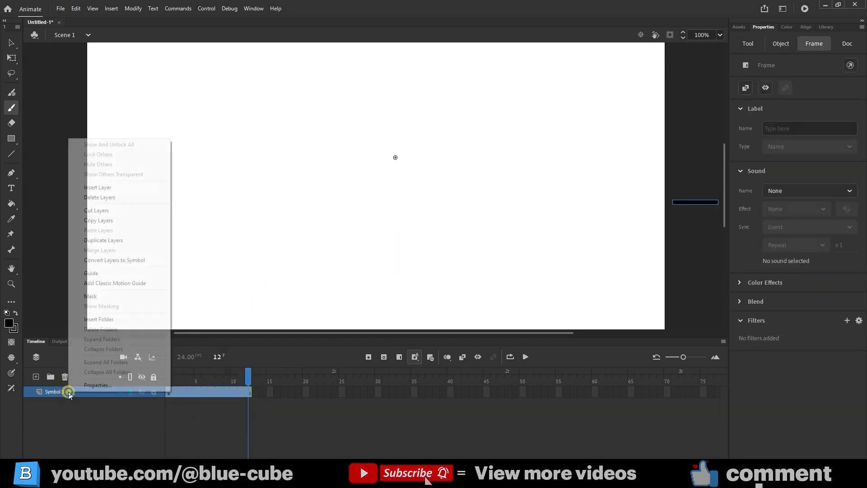
left_click(109, 242)
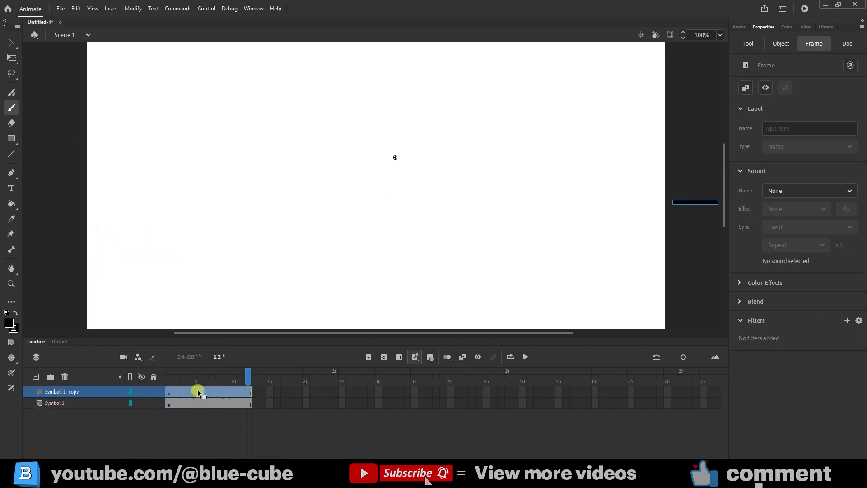
right_click(64, 394)
left_click(113, 239)
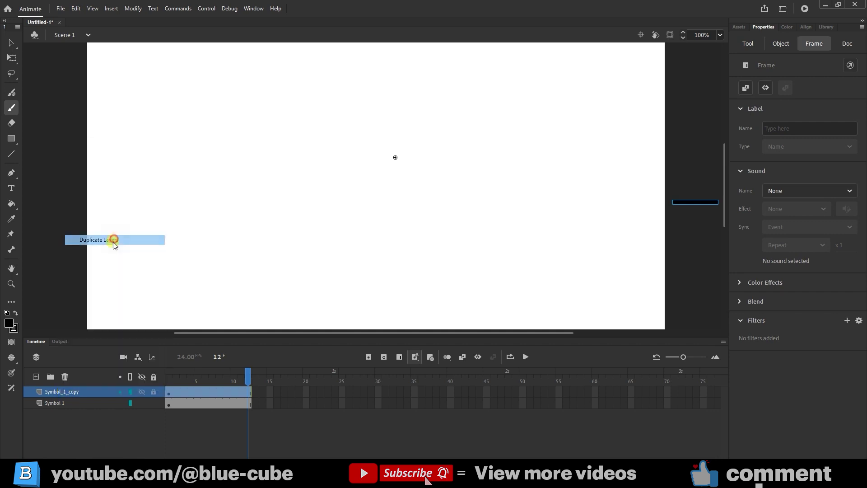
left_click_drag(247, 377, 150, 408)
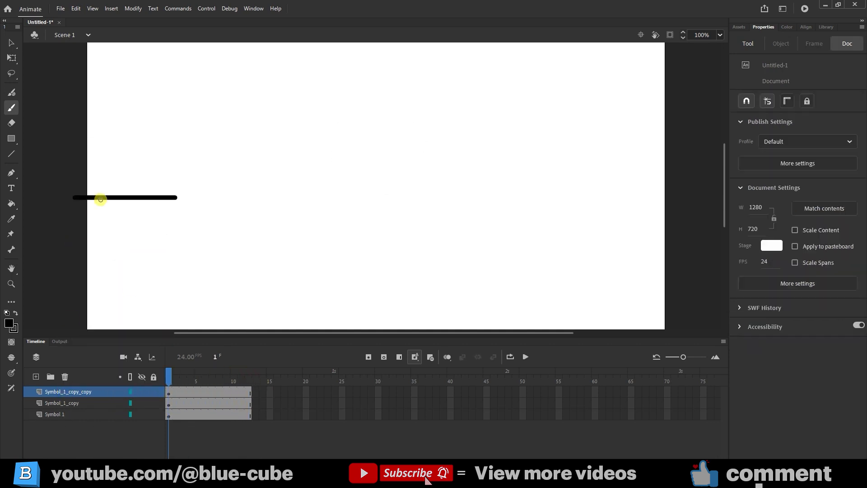
left_click_drag(165, 368, 118, 394)
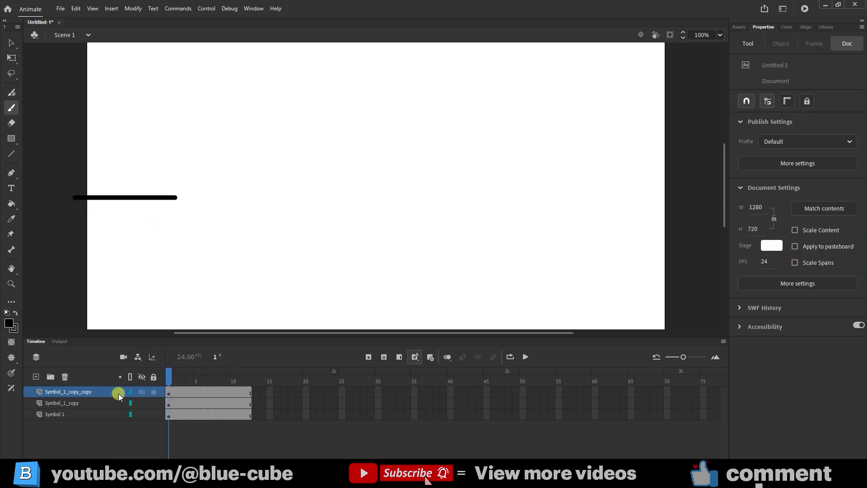
- Zoom in and move the Symbol_1_copy_copy line down with Free Transform
left_click(70, 391)
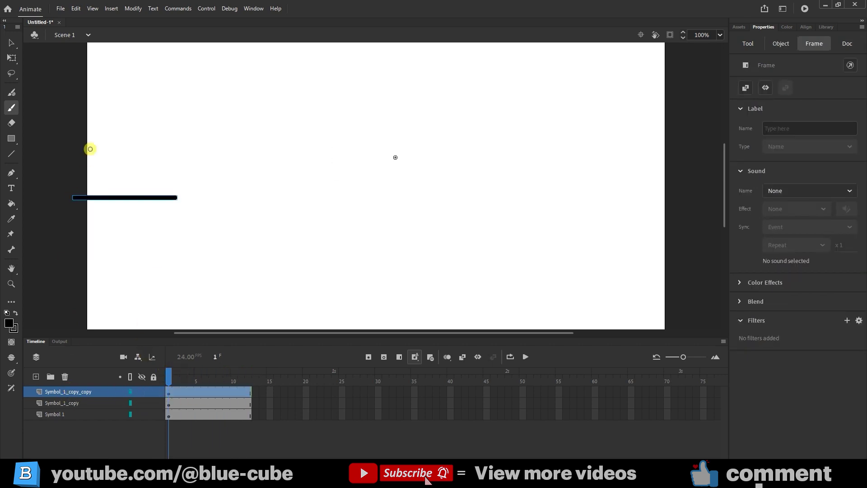
left_click(12, 57)
left_click(137, 197)
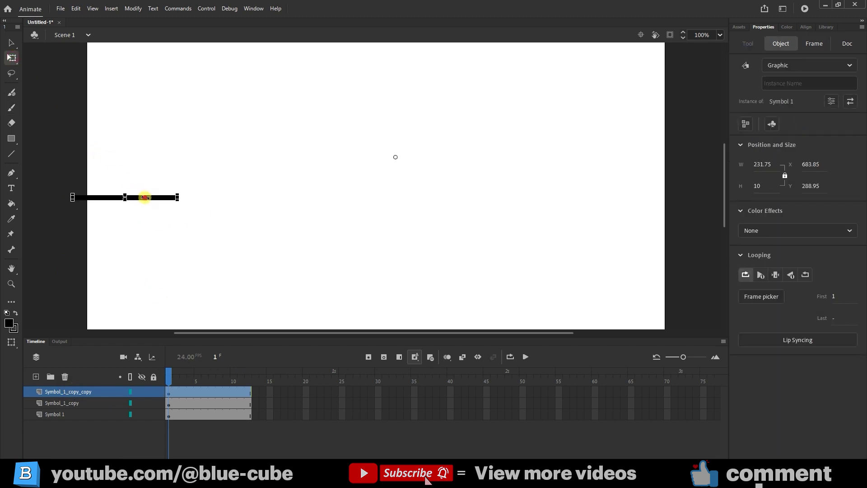
left_click(11, 283)
left_click_drag(244, 116, 39, 280)
left_click(11, 58)
left_click_drag(393, 186, 390, 253)
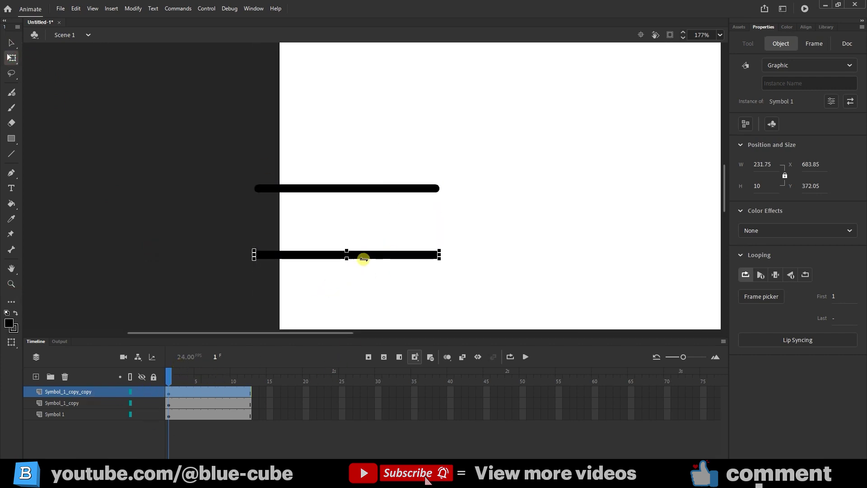
- Move the Symbol_1_copy line up to Y 200.9, above the others
left_click(82, 403)
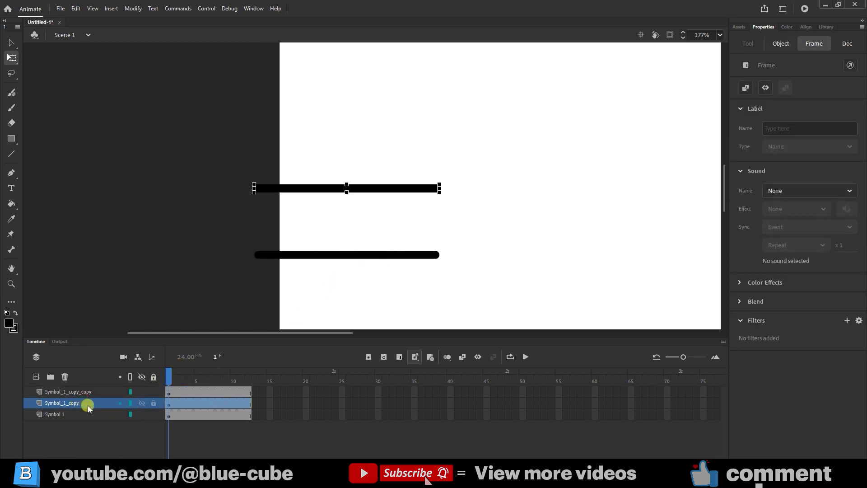
left_click(82, 413)
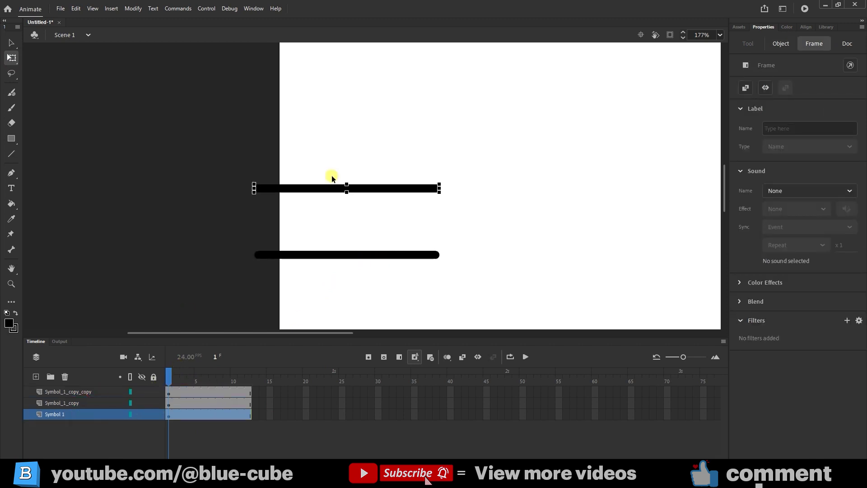
left_click_drag(382, 188, 383, 119)
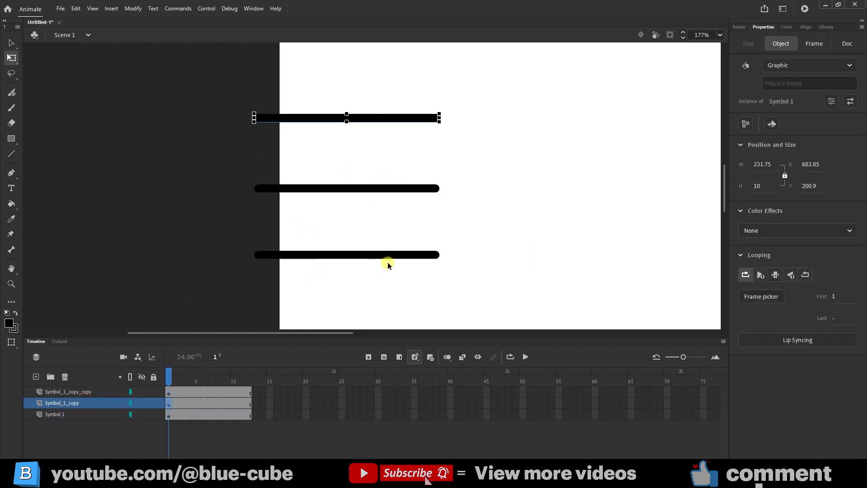
left_click(640, 35)
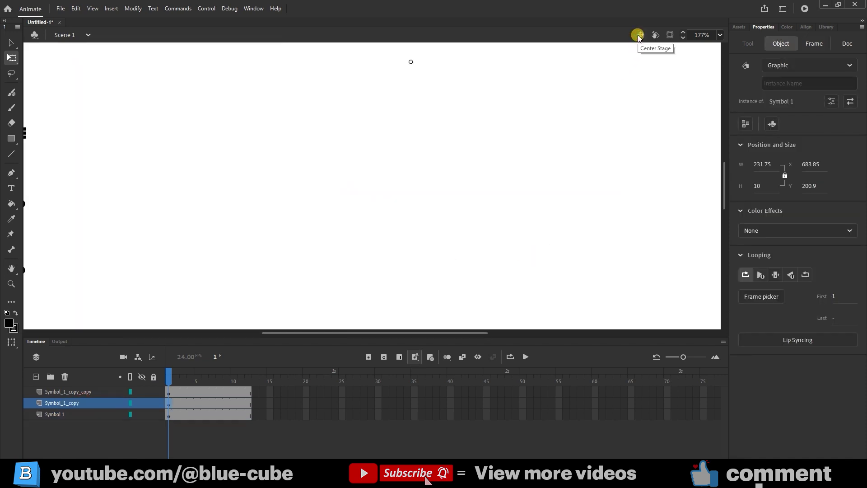
- Reset zoom to 100%, loop frames 1–12, and play the three stacked streaks
key("ctrl+1")
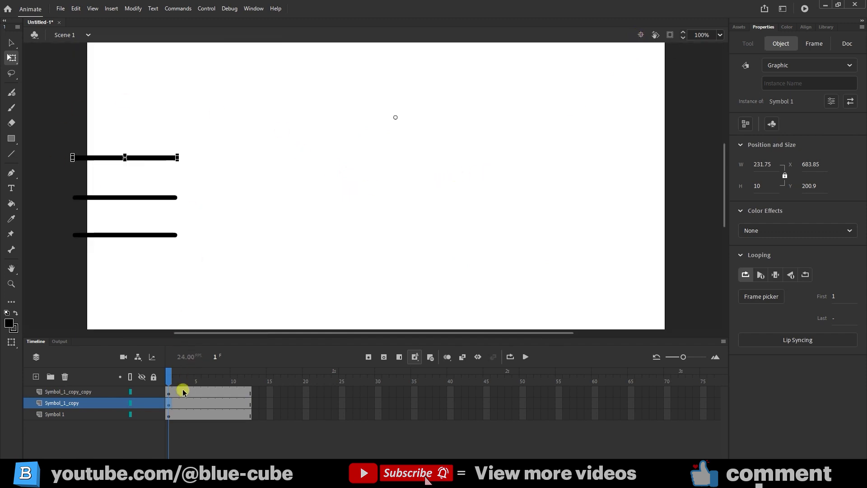
left_click_drag(182, 388, 166, 412)
left_click(331, 405)
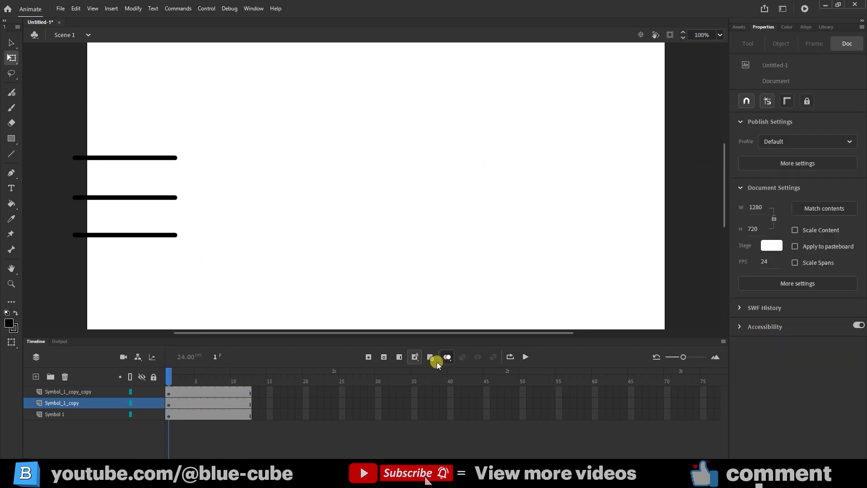
left_click(509, 357)
left_click_drag(185, 370, 269, 367)
left_click(527, 356)
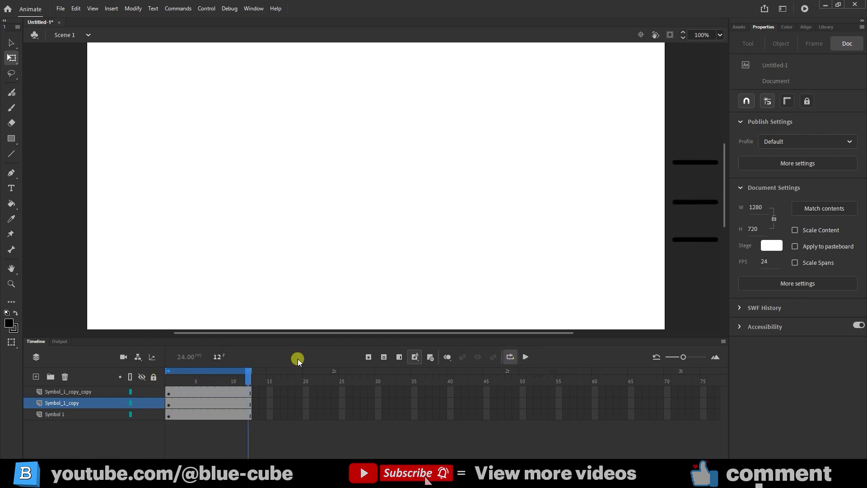
left_click_drag(250, 375, 167, 381)
- Shift the Symbol_1_copy_copy and Symbol 1 frame spans a few frames later
left_click(64, 391)
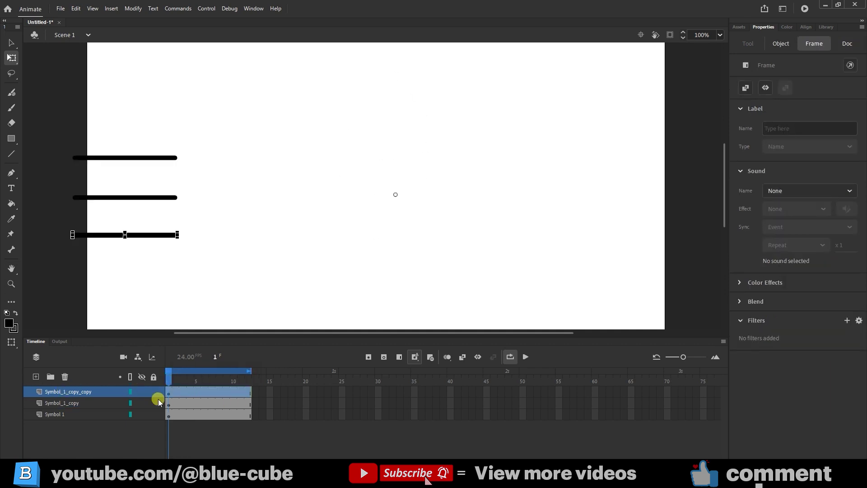
left_click_drag(201, 391, 233, 391)
left_click(229, 429)
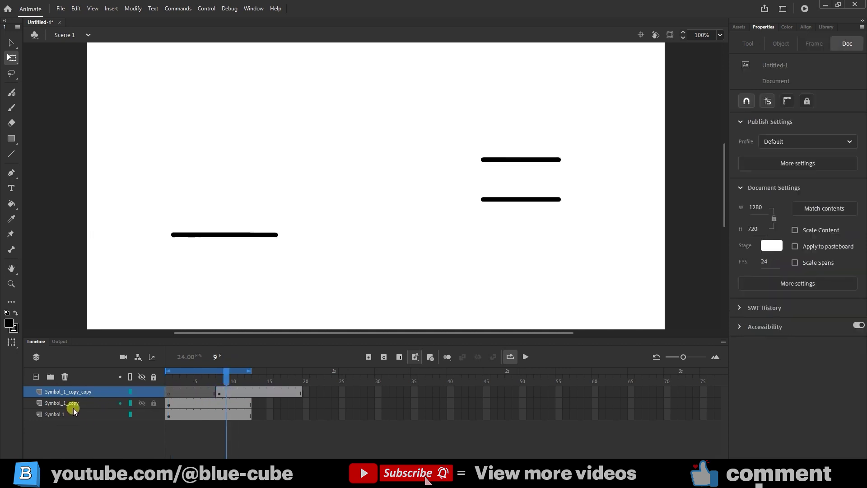
left_click(70, 415)
left_click(174, 415)
left_click_drag(168, 415, 196, 416)
- Turn off looped playback and play the staggered streak animation from frame 1
left_click_drag(198, 377, 169, 382)
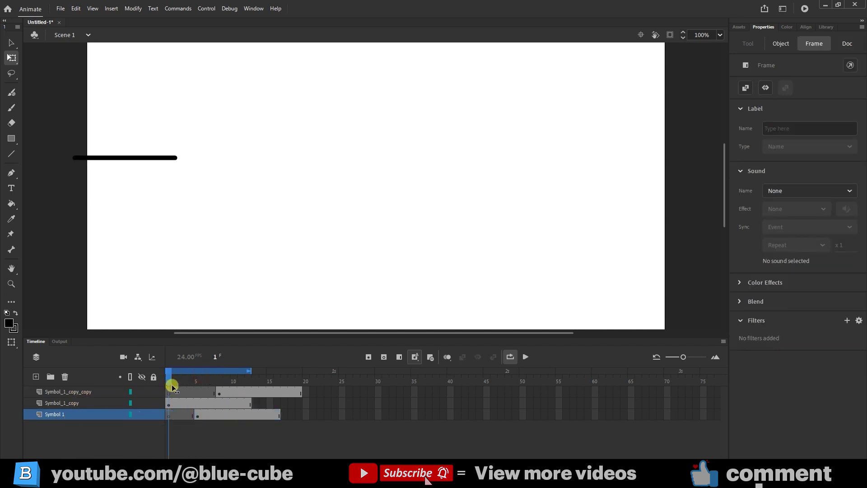
left_click(526, 357)
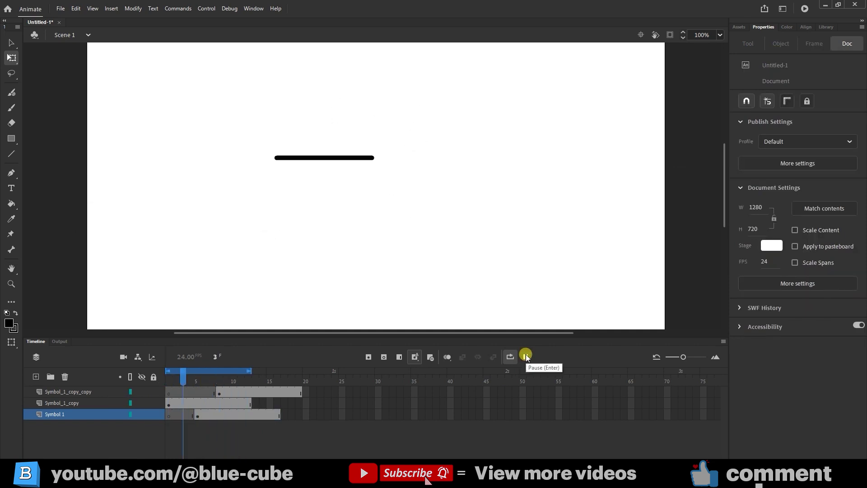
left_click(511, 358)
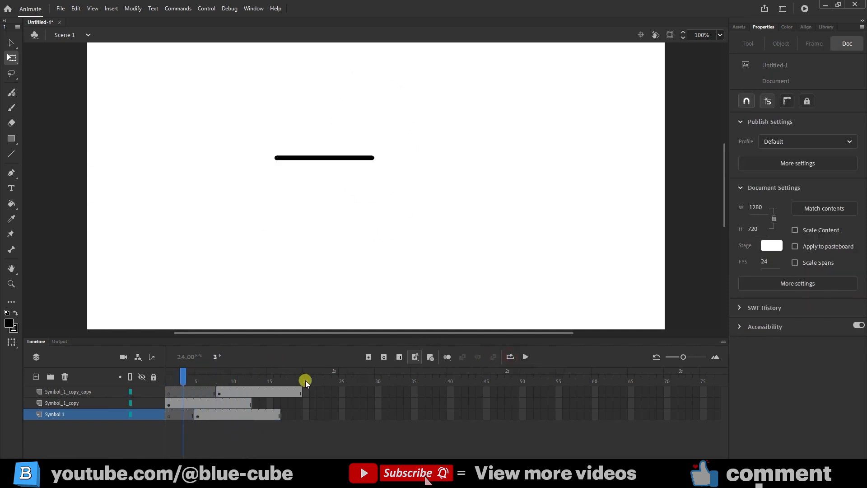
left_click_drag(187, 375, 168, 375)
left_click(526, 358)
left_click(291, 377)
left_click_drag(292, 378, 132, 394)
left_click(525, 357)
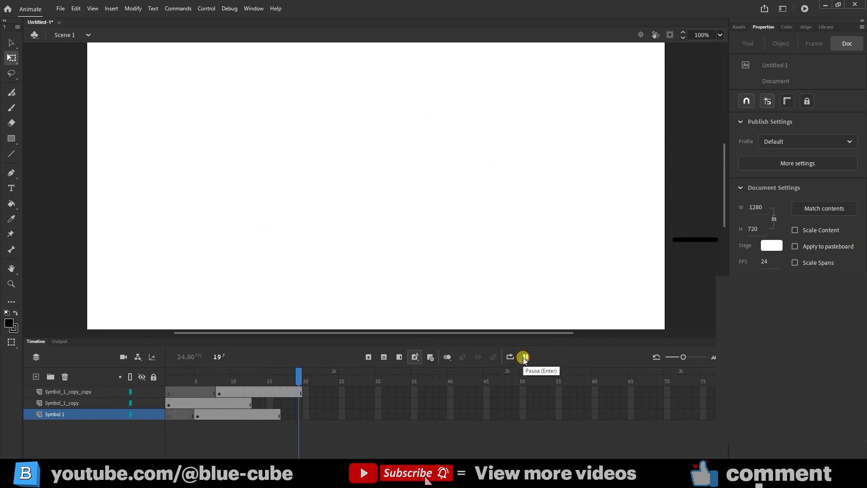
left_click_drag(318, 376, 145, 402)
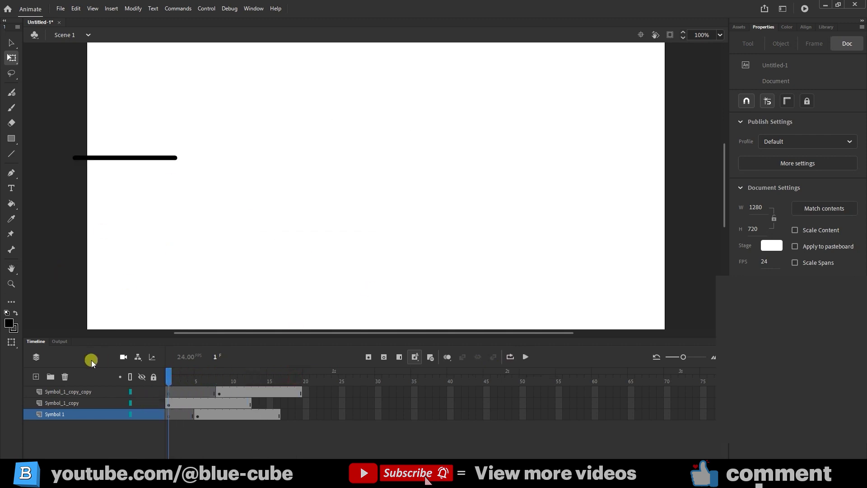
- Add Layer_6 and place the Downloads maple leaf image on stage, scaled to 74.2×79
left_click(72, 391)
left_click(36, 377)
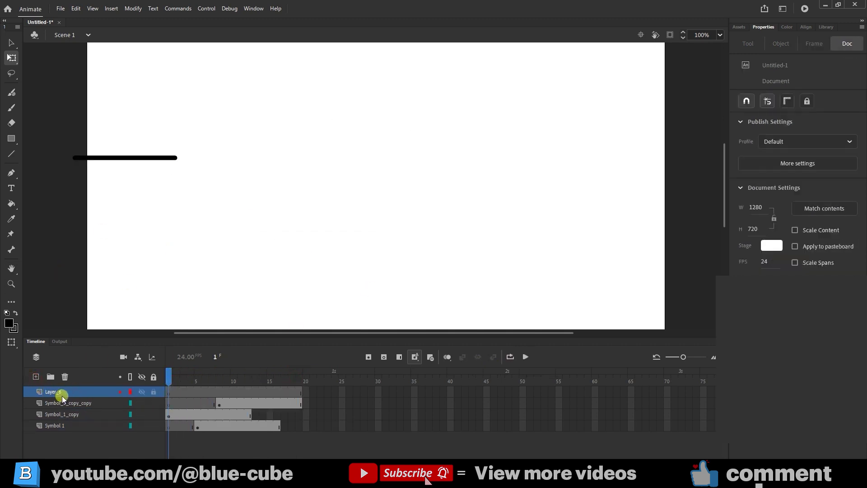
left_click(69, 392)
mouse_move(208, 478)
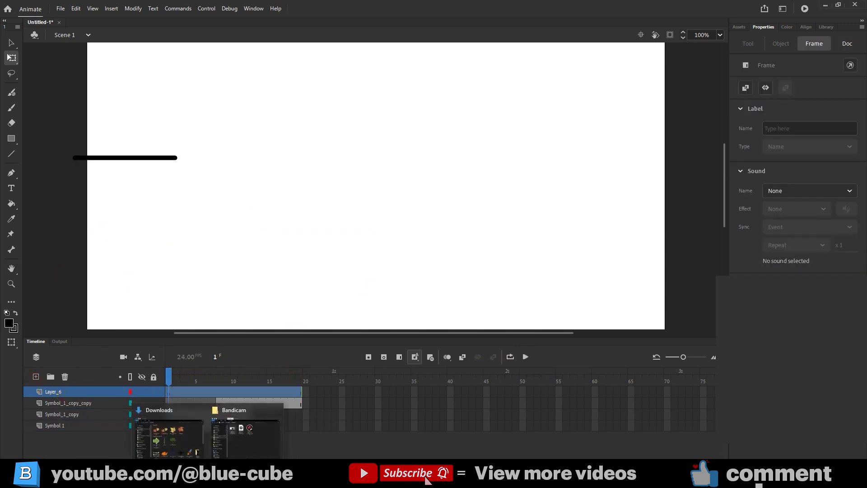
left_click(179, 436)
left_click_drag(501, 233, 158, 200)
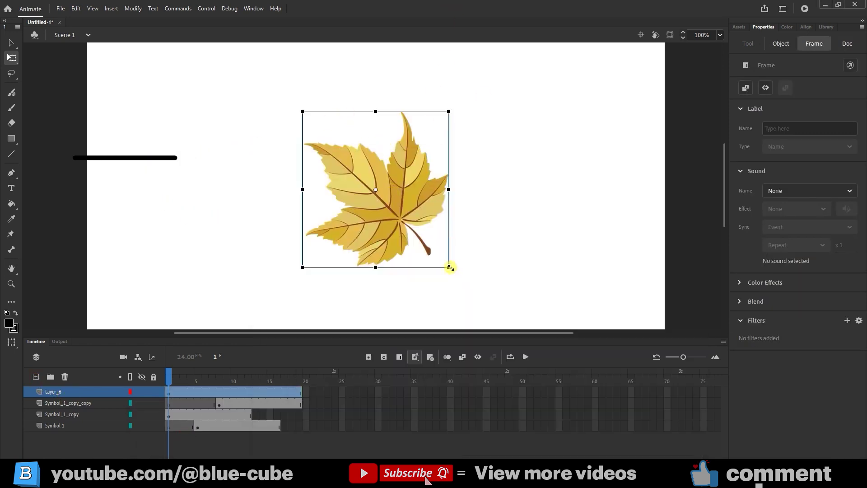
left_click_drag(450, 268, 144, 197)
- Convert the maple leaf into graphic symbol Symbol 2
right_click(150, 195)
left_click(236, 430)
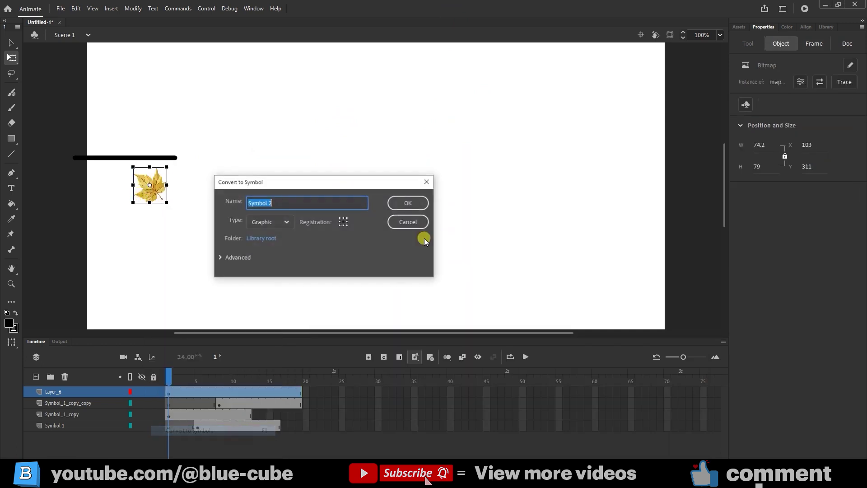
left_click(408, 203)
left_click(177, 218)
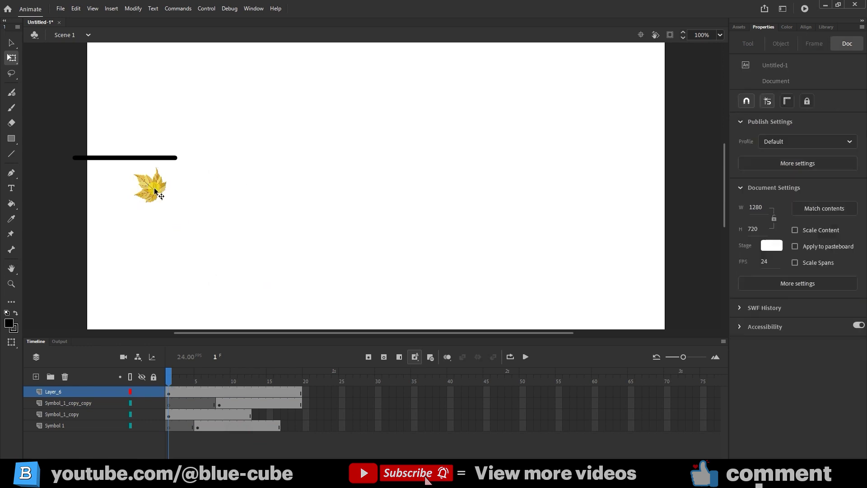
- Motion-tween Layer_6 so the leaf reaches the stage's right edge at frame 19
right_click(221, 393)
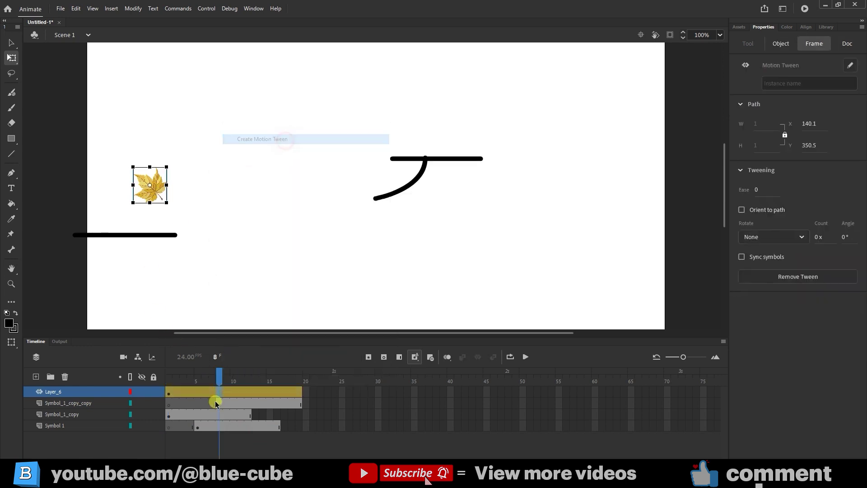
left_click_drag(235, 375, 300, 376)
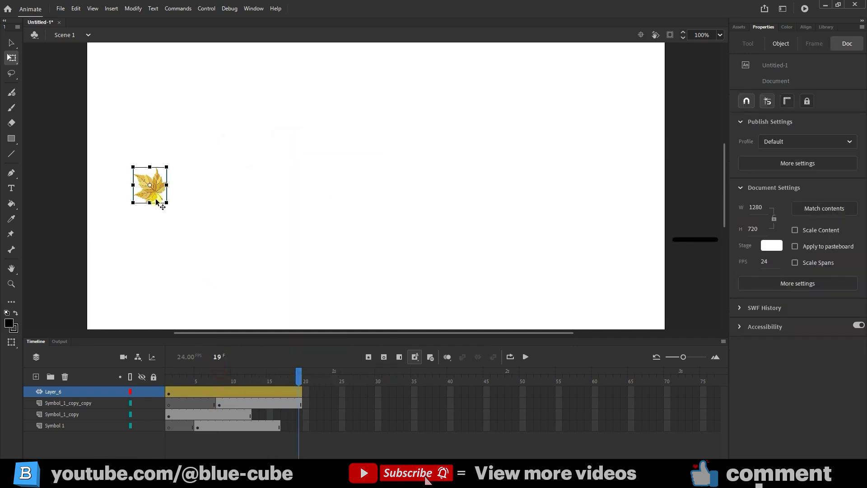
left_click_drag(152, 195, 689, 195)
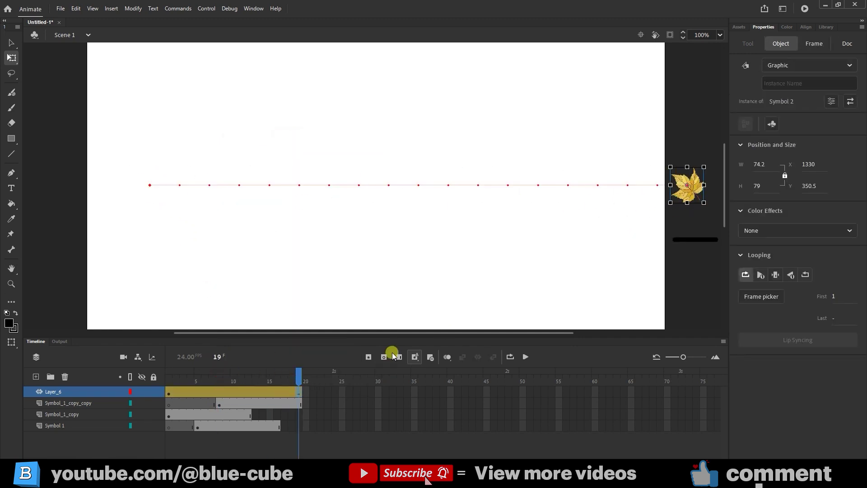
left_click_drag(300, 382, 169, 387)
left_click(167, 311)
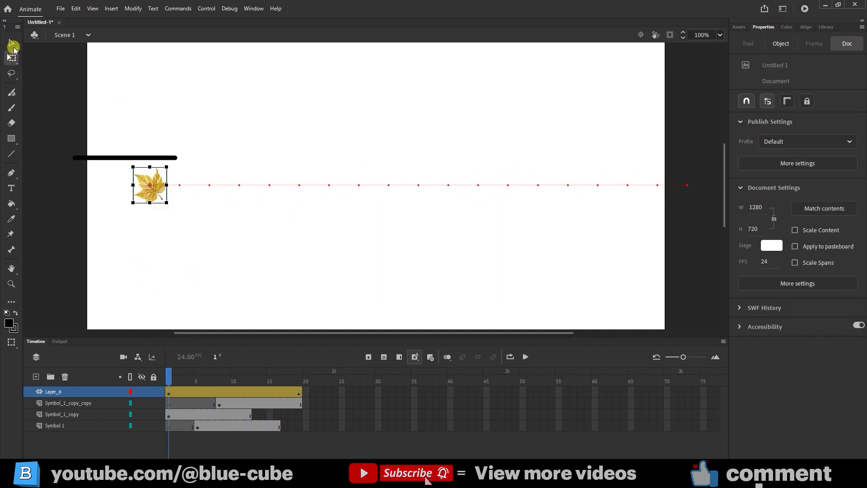
- Curve the leaf's motion path upward in the middle and downward on its right half, then preview it
left_click(12, 44)
left_click_drag(301, 185, 380, 181)
left_click_drag(220, 381, 235, 377)
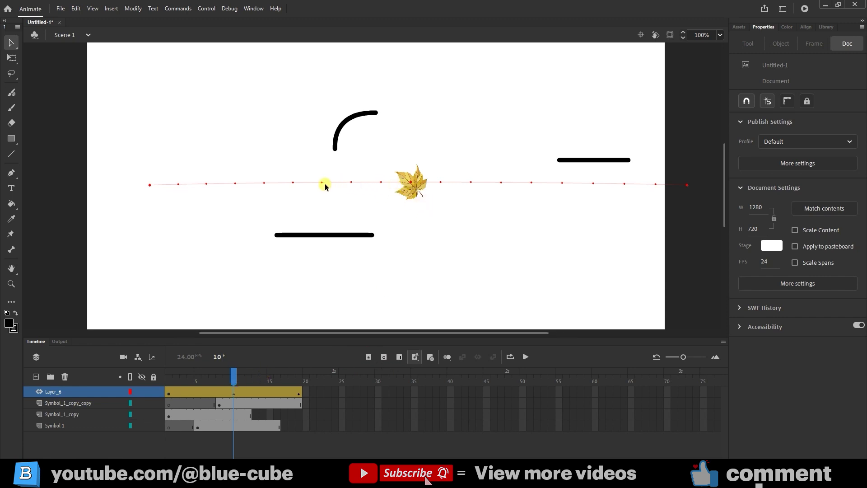
key("comma")
key("comma")
key("comma")
key("comma")
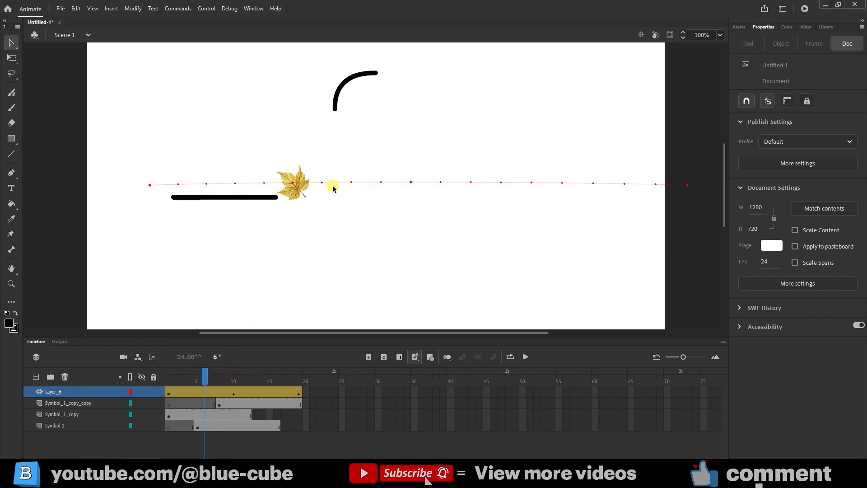
left_click_drag(324, 194, 311, 167)
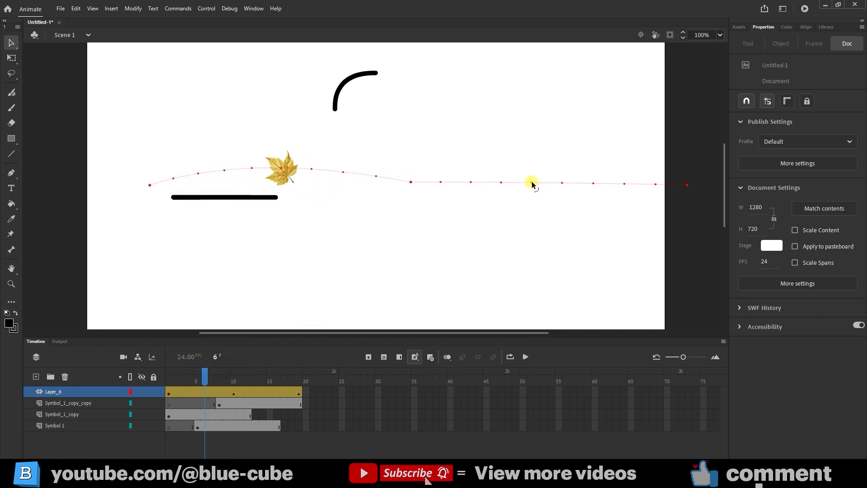
left_click_drag(532, 184, 529, 198)
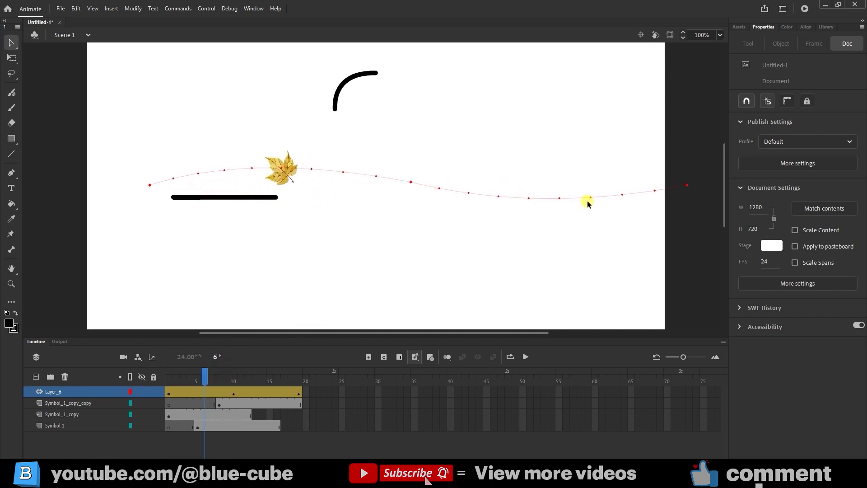
key("ctrl+z")
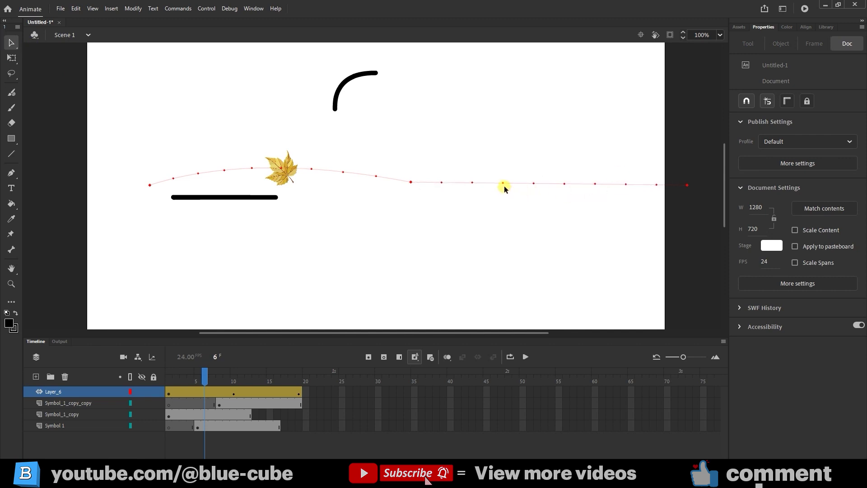
left_click_drag(504, 186, 497, 205)
left_click_drag(203, 370, 126, 408)
- Duplicate Layer_6 twice to create Layer_6_copy and Layer_6_copy_copy with the leaf tween
left_click(65, 392)
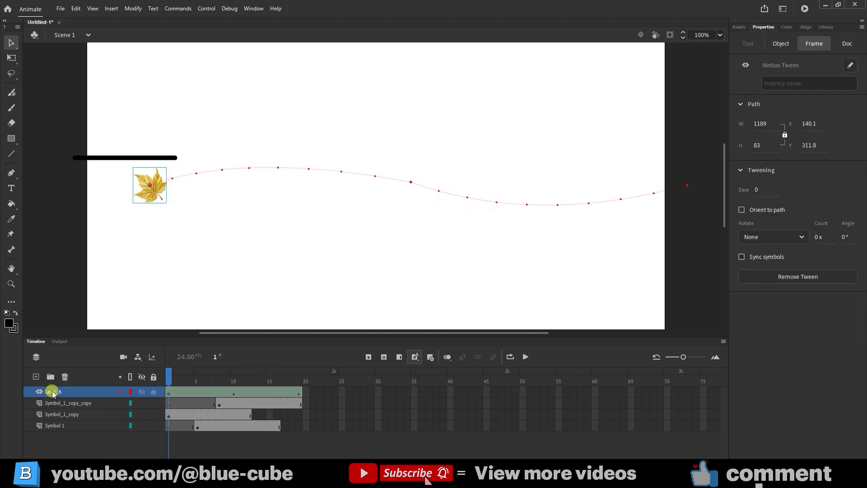
right_click(52, 392)
left_click(98, 239)
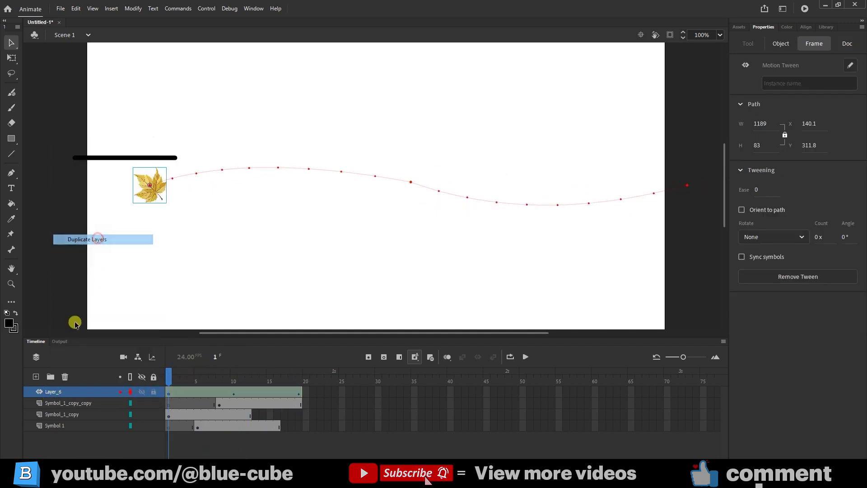
right_click(71, 391)
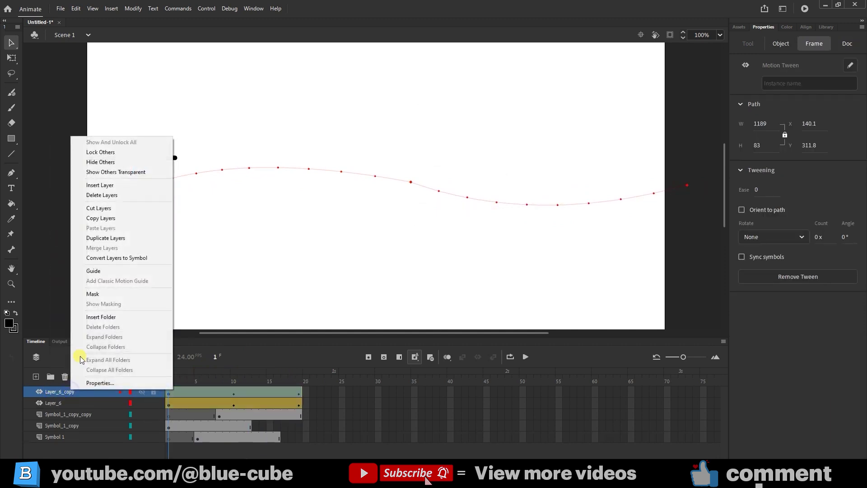
left_click(120, 239)
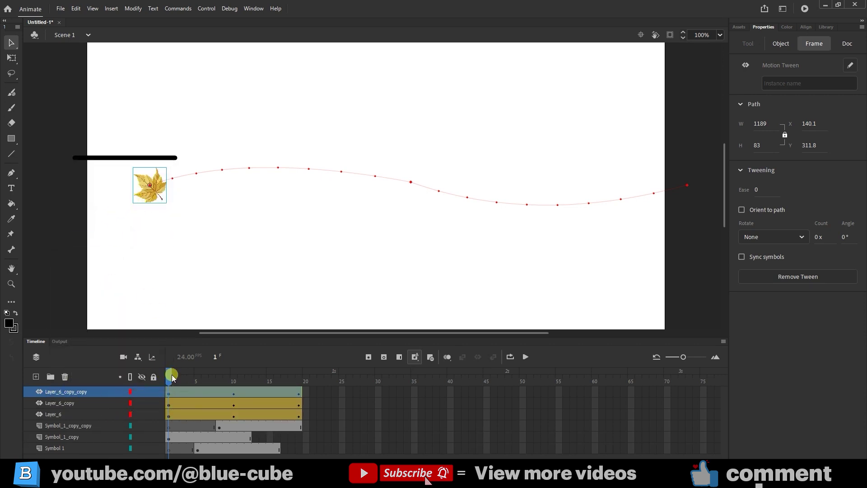
- Move the top copy's path and leaf lower and Layer_6_copy's path and leaf higher
left_click_drag(153, 195, 149, 253)
left_click(224, 267)
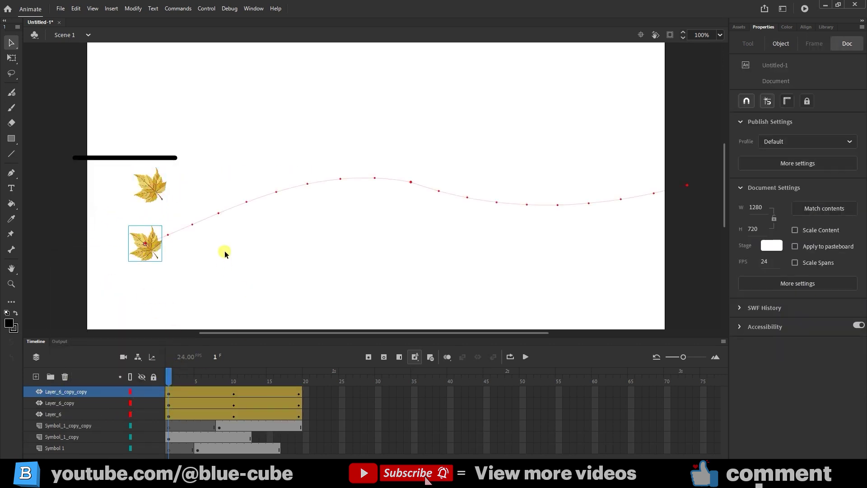
key("ctrl+z")
left_click(265, 170)
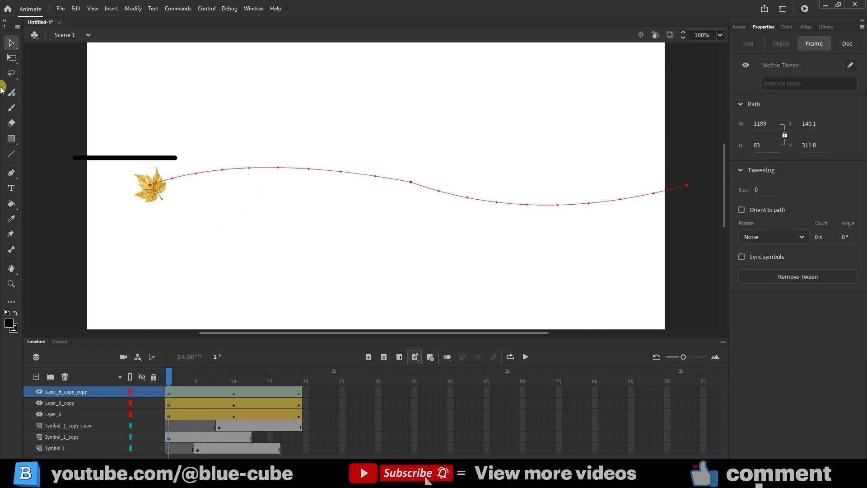
left_click(9, 57)
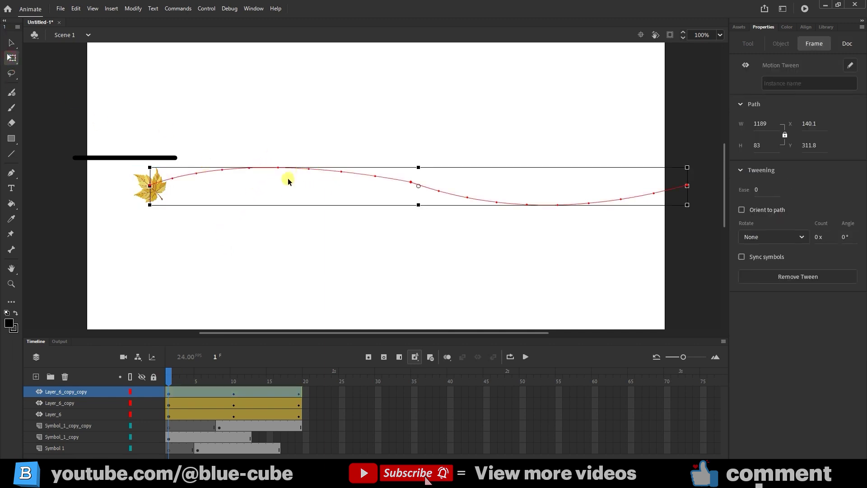
left_click(165, 188)
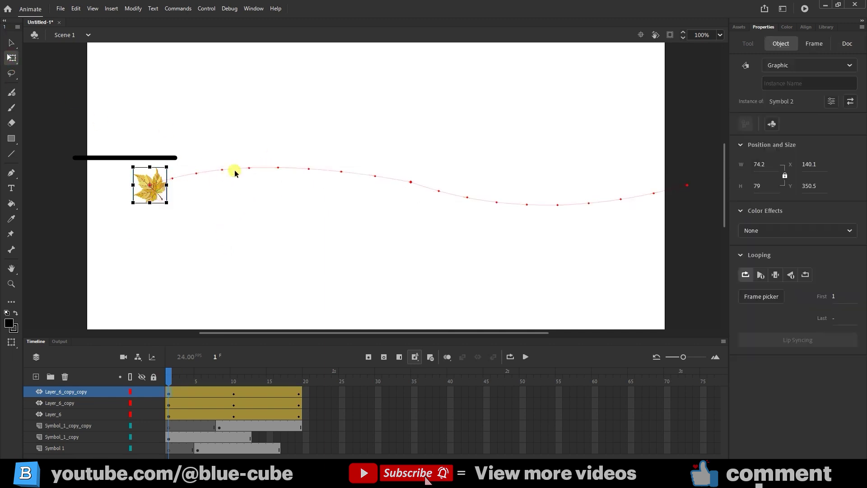
left_click(260, 168)
left_click_drag(397, 180, 387, 230)
left_click(95, 407)
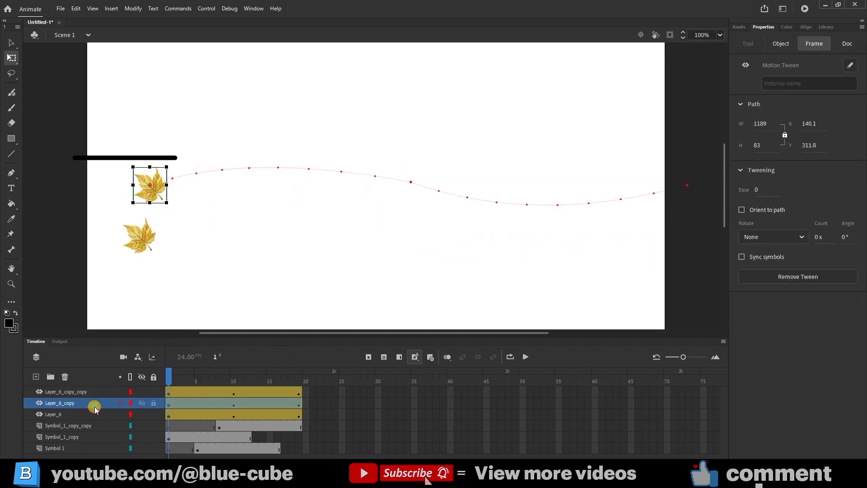
left_click_drag(213, 173, 200, 110)
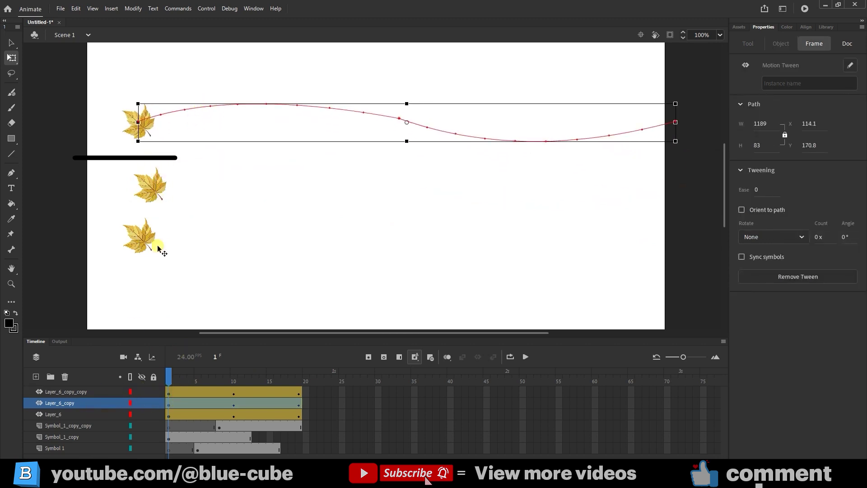
- Shift the Layer_6_copy_copy and Layer_6_copy tween spans to start a few frames later
left_click(202, 393)
left_click(84, 389)
left_click(194, 391)
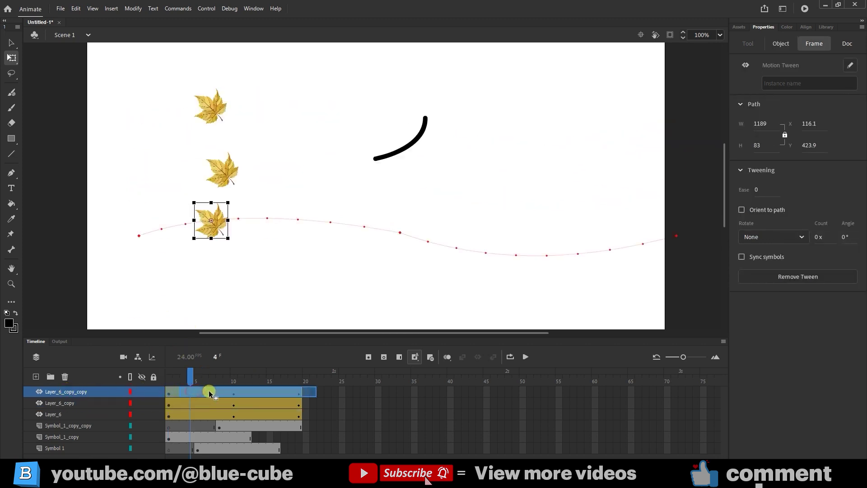
left_click_drag(204, 391, 228, 403)
left_click(203, 401)
double_click(204, 402)
double_click(209, 401)
- Rotate the leaf at the end of its path to tilt it
left_click_drag(226, 373, 313, 380)
left_click(445, 249)
left_click(578, 140)
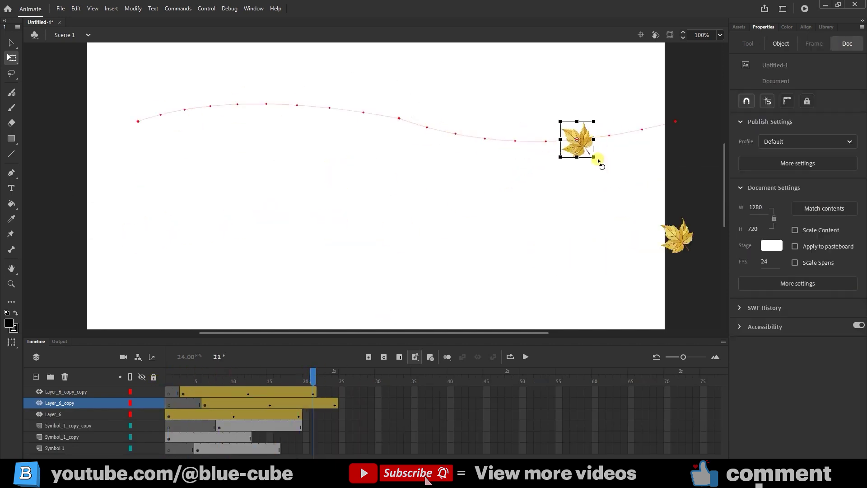
left_click_drag(591, 167, 522, 155)
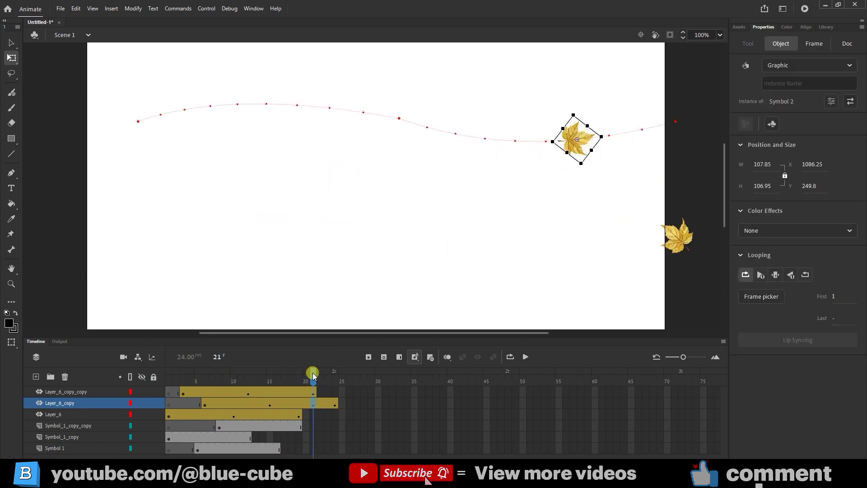
left_click_drag(311, 374, 342, 374)
left_click_drag(374, 332, 476, 317)
- Check the leaves at frame 19 and the last frame, then return to frame 1 with the full stage shown
left_click(299, 372)
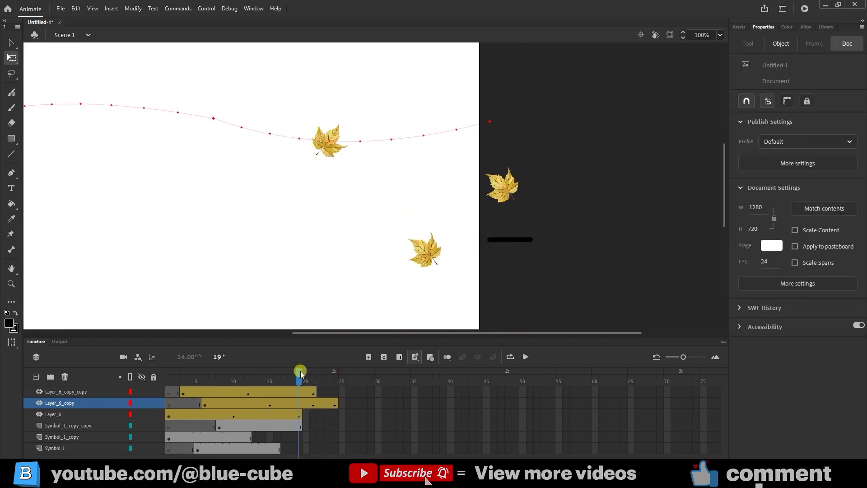
left_click(511, 208)
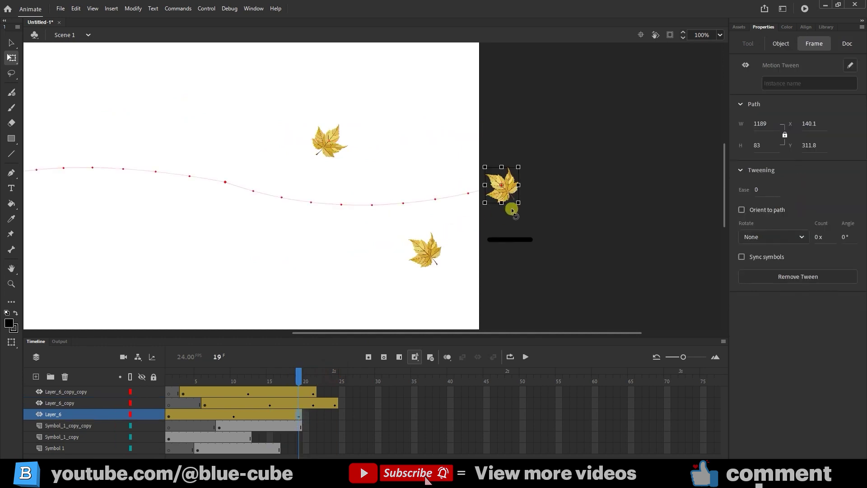
left_click(335, 403)
left_click(168, 402)
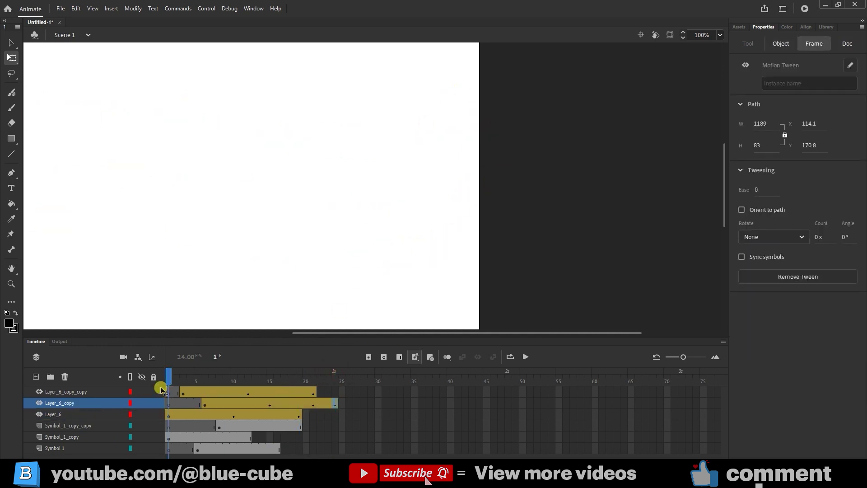
left_click(301, 256)
left_click(640, 35)
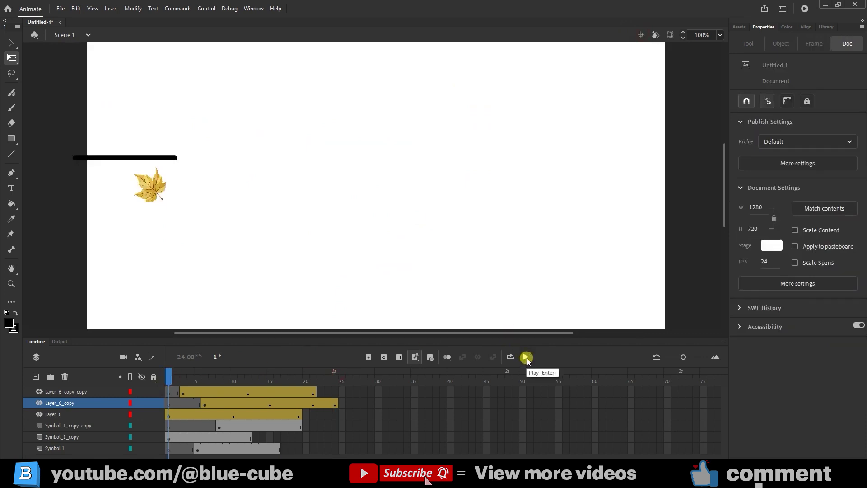
- Test the movie with Ctrl+Enter to watch the three leaves drift in Untitled-1.swf
key("ctrl+Return")
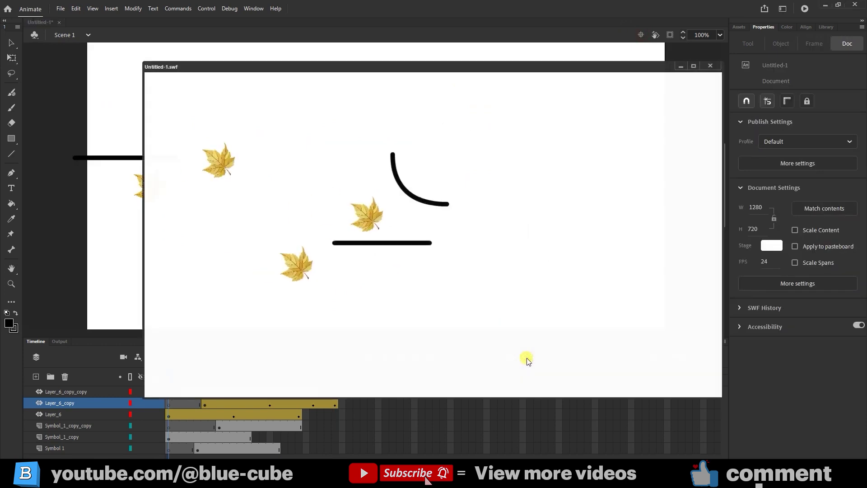